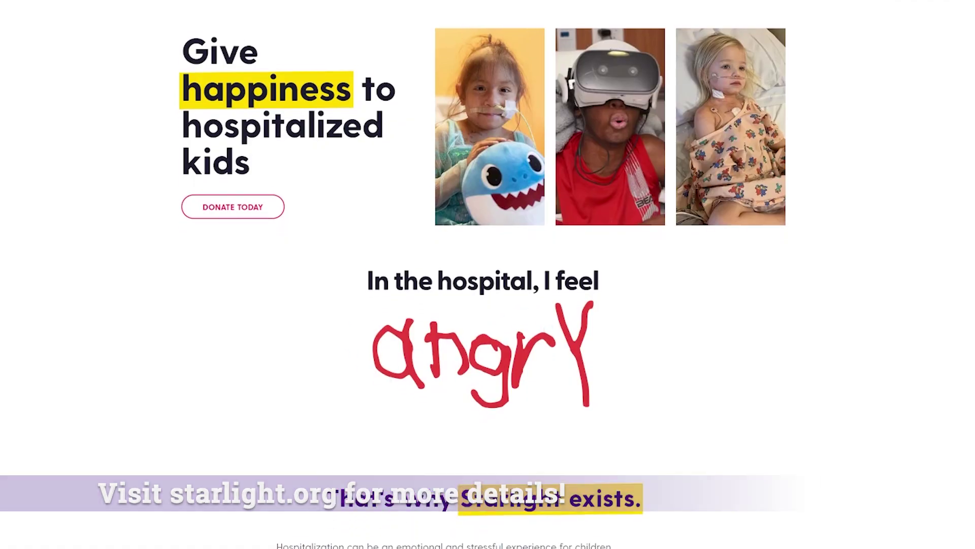
Uncheck Appliqué Fabric in the Show display options so no fabric shows behind the artwork
scroll(393, 274, down, 4)
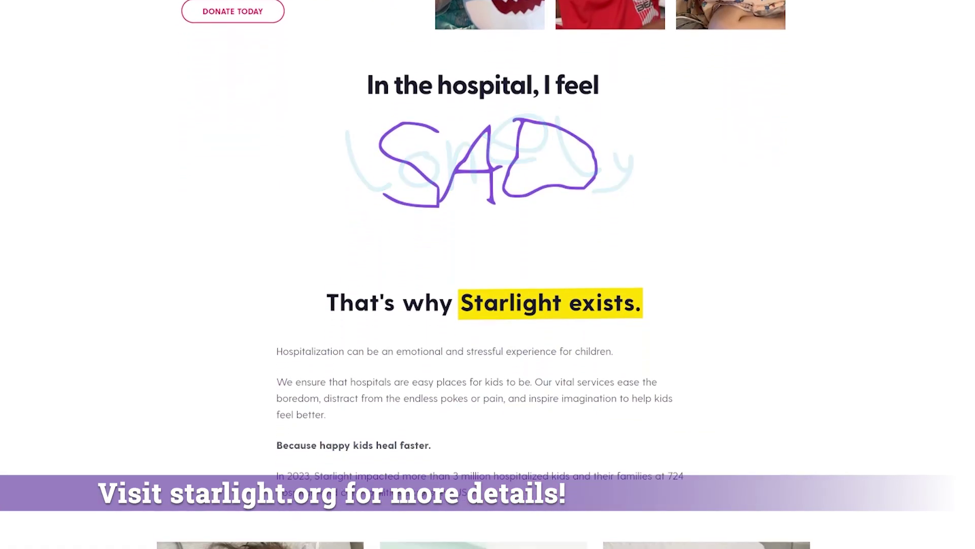
scroll(393, 274, down, 4)
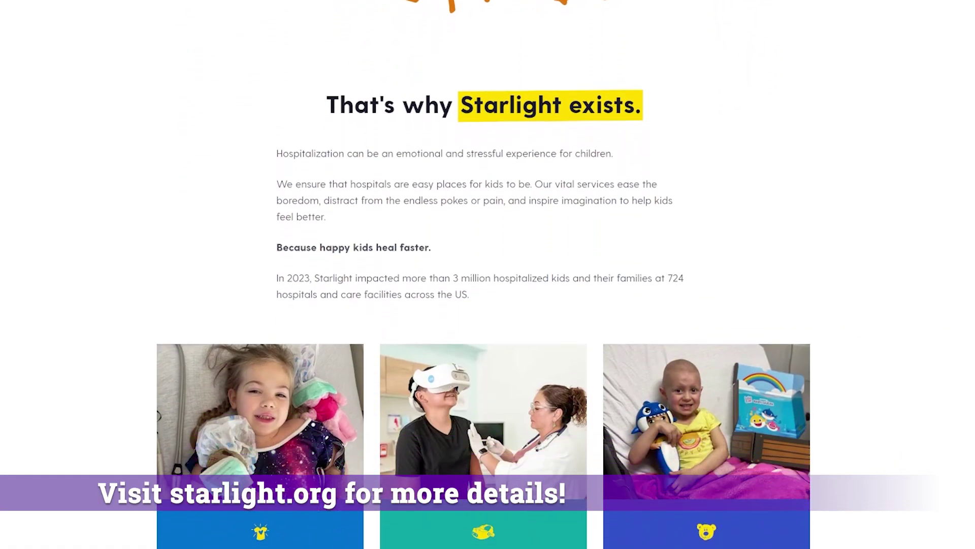
scroll(393, 275, down, 6)
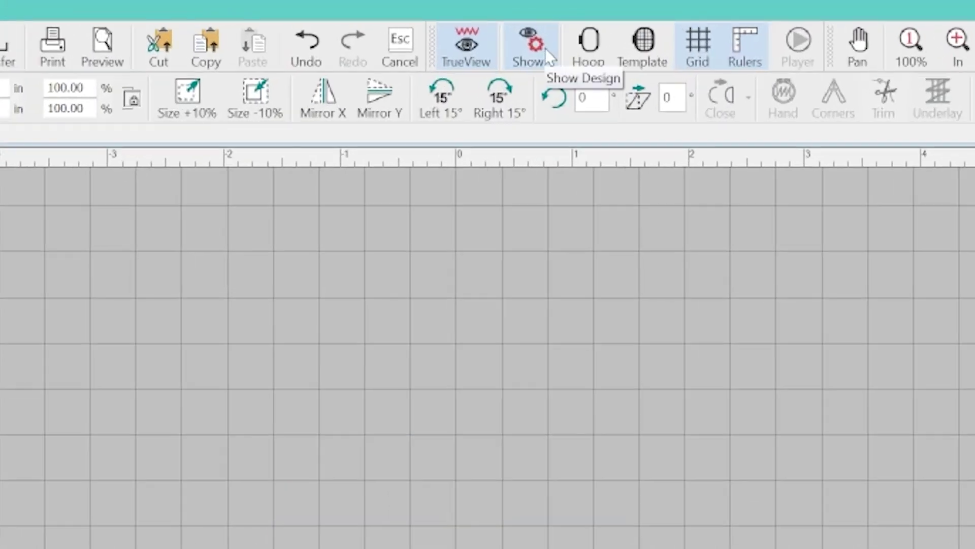
click(433, 30)
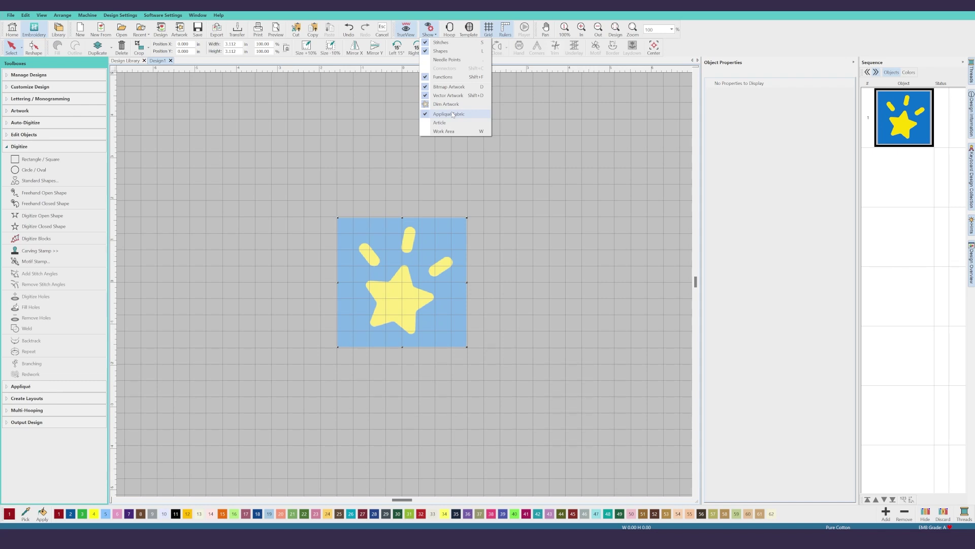
click(453, 115)
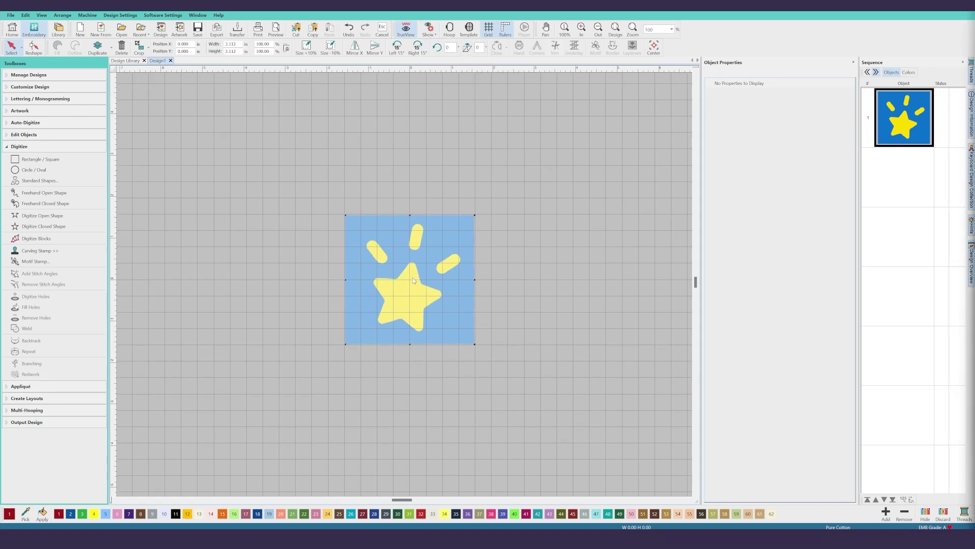
Zoom in and start a Digitize Closed Shape outline with its first point on the star's bottom tip
scroll(406, 283, up, 5)
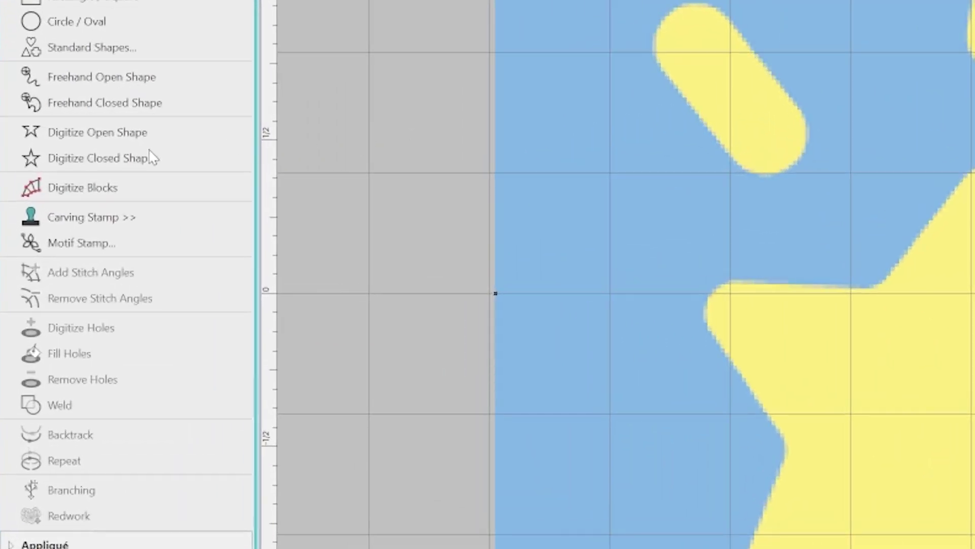
click(118, 164)
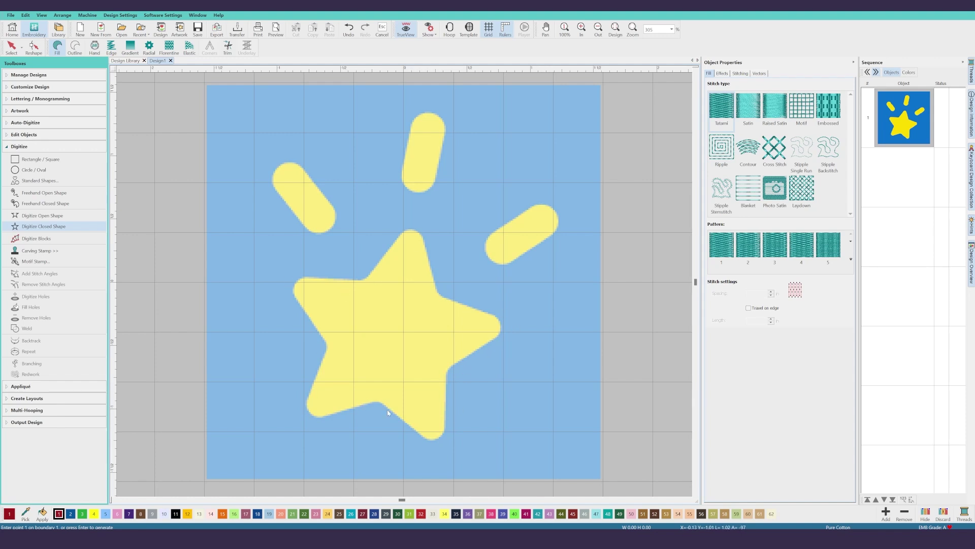
click(419, 433)
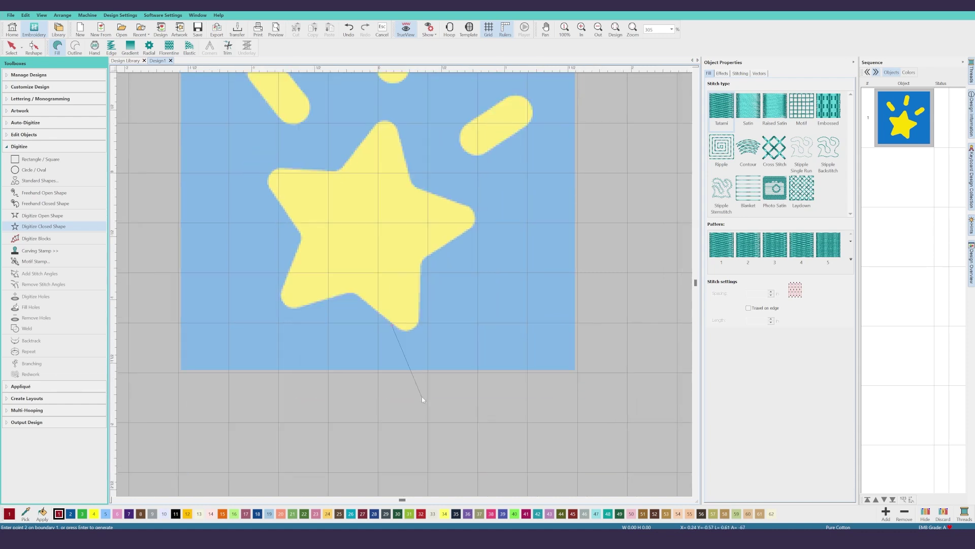
Place outline points along the star's right edge, around its top tip and across the left arm
click(407, 329)
click(421, 274)
click(464, 206)
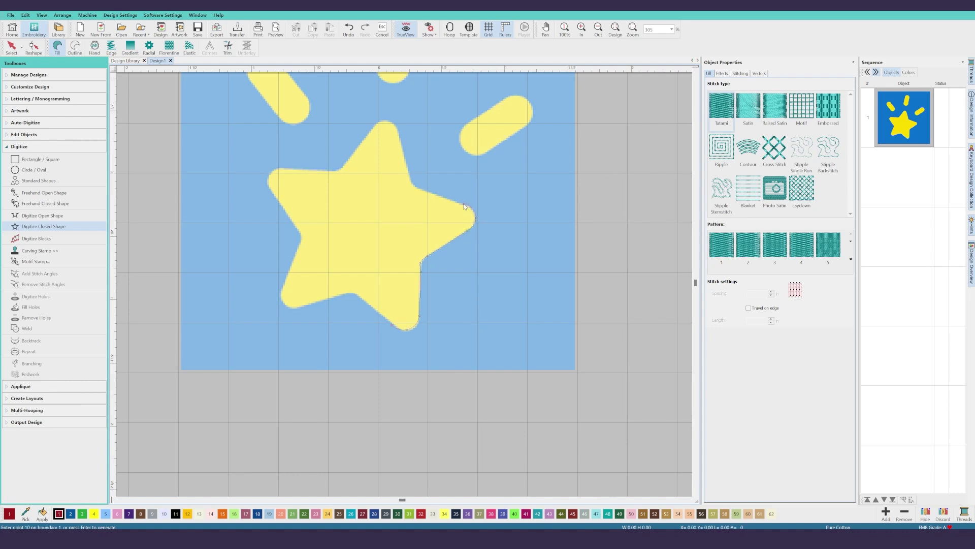
click(415, 190)
click(410, 176)
click(400, 134)
click(388, 119)
click(372, 129)
click(346, 166)
click(323, 170)
click(282, 167)
click(270, 181)
click(276, 196)
Finish the outline down the lower-left arm and bottom edge, then generate the red fill star
click(302, 237)
click(292, 260)
click(282, 293)
click(283, 305)
click(293, 307)
click(336, 298)
click(352, 294)
click(366, 303)
key(Return)
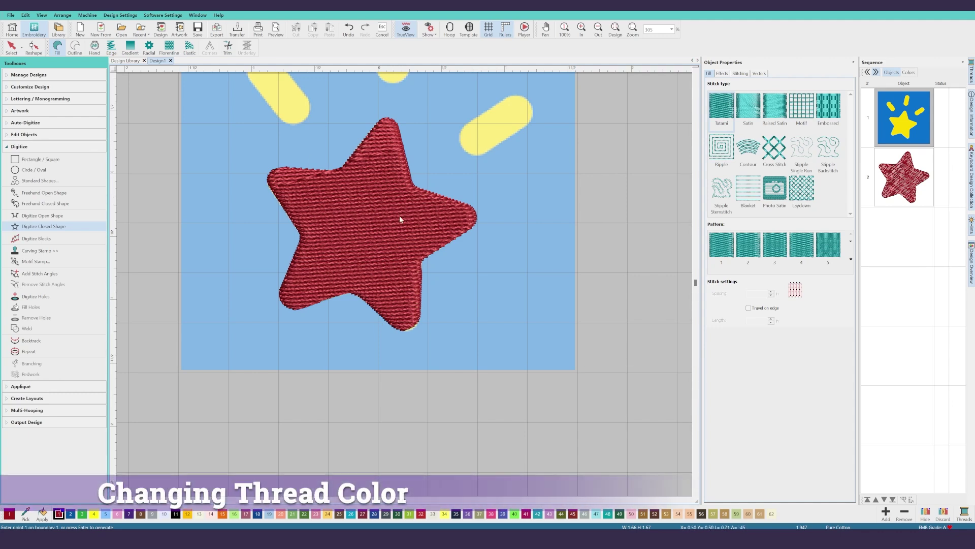
Recolour the star object with thread swatch 12, the yellow Sunshine thread
click(871, 180)
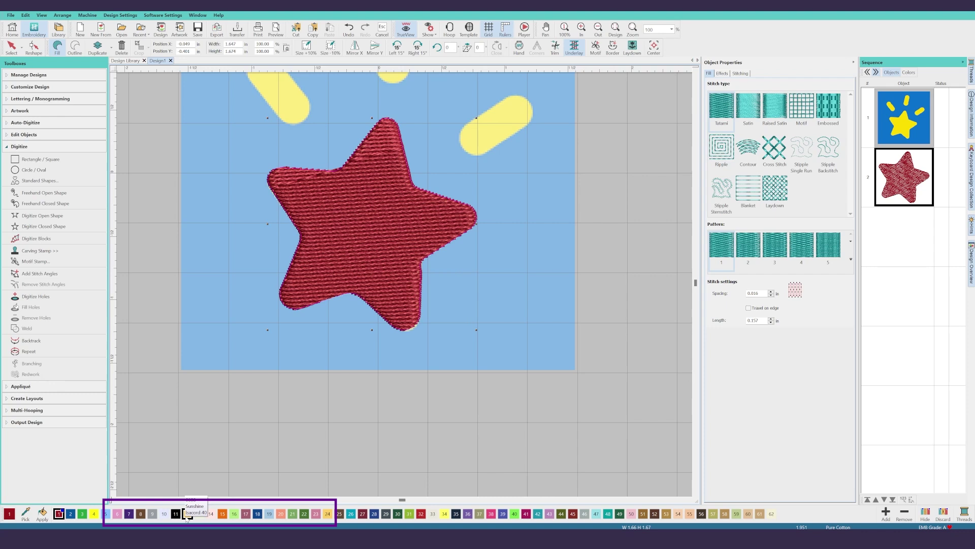
click(187, 514)
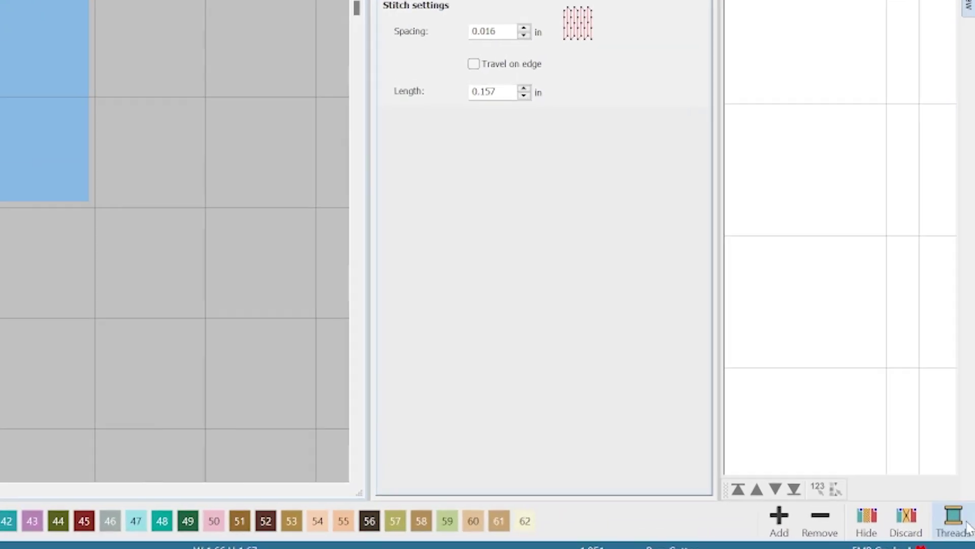
click(967, 527)
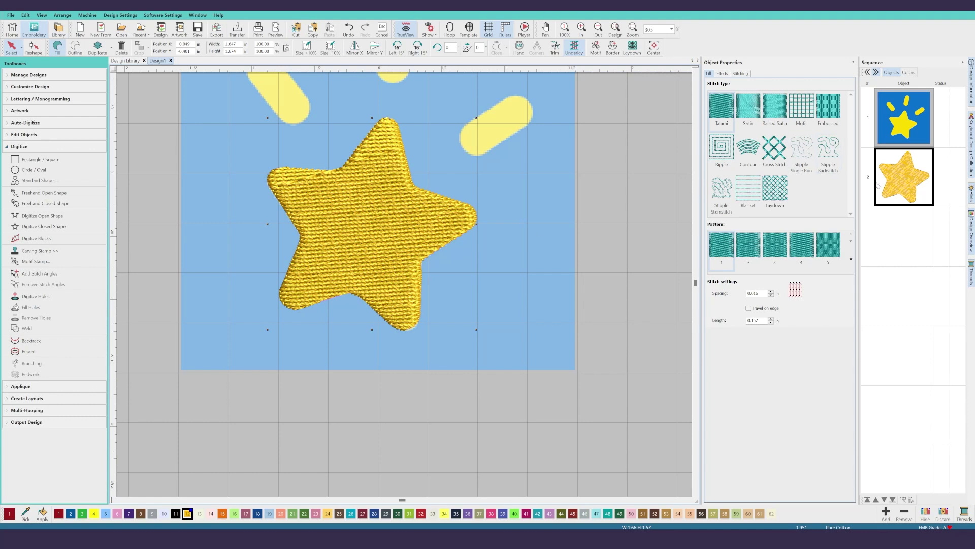
click(903, 179)
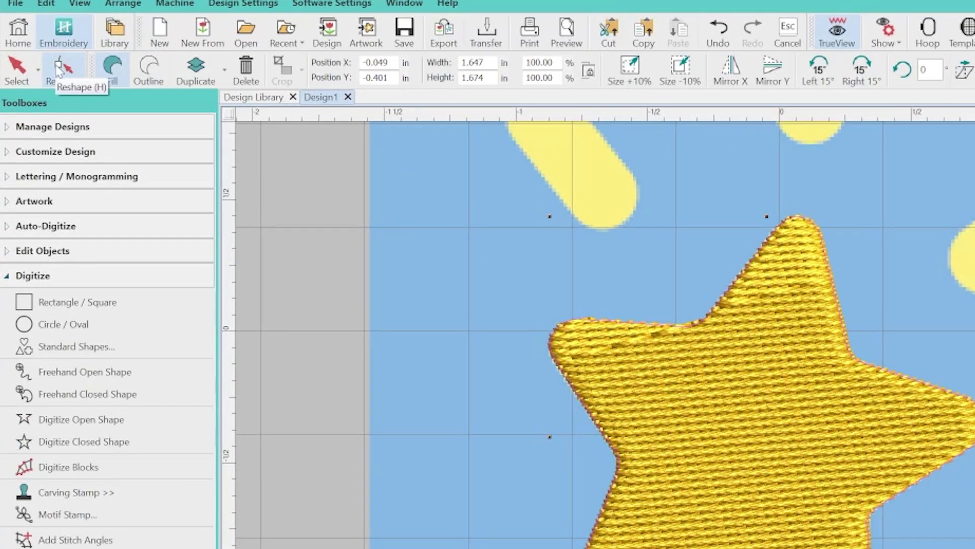
With Reshape, drag the star's bottom-tip boundary point right so it follows the artwork
click(60, 70)
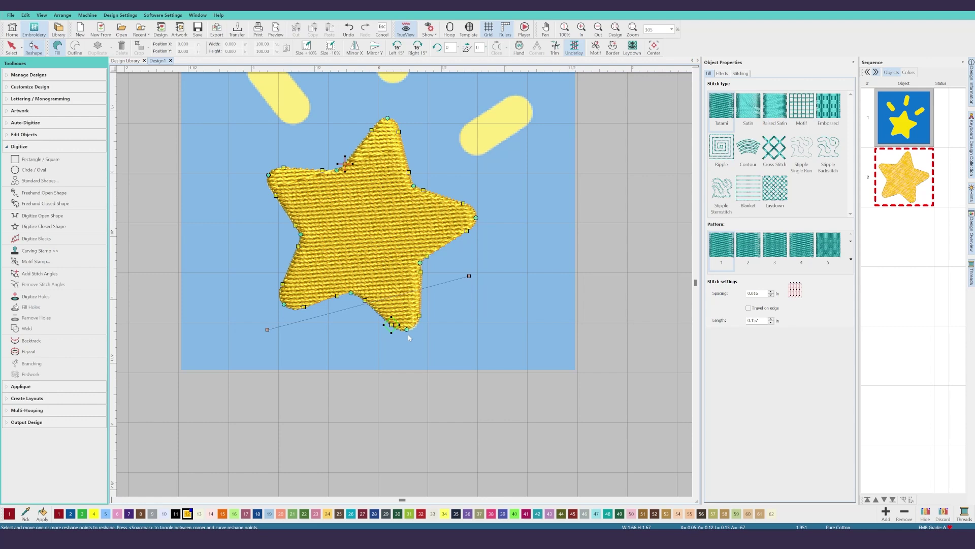
scroll(407, 334, up, 5)
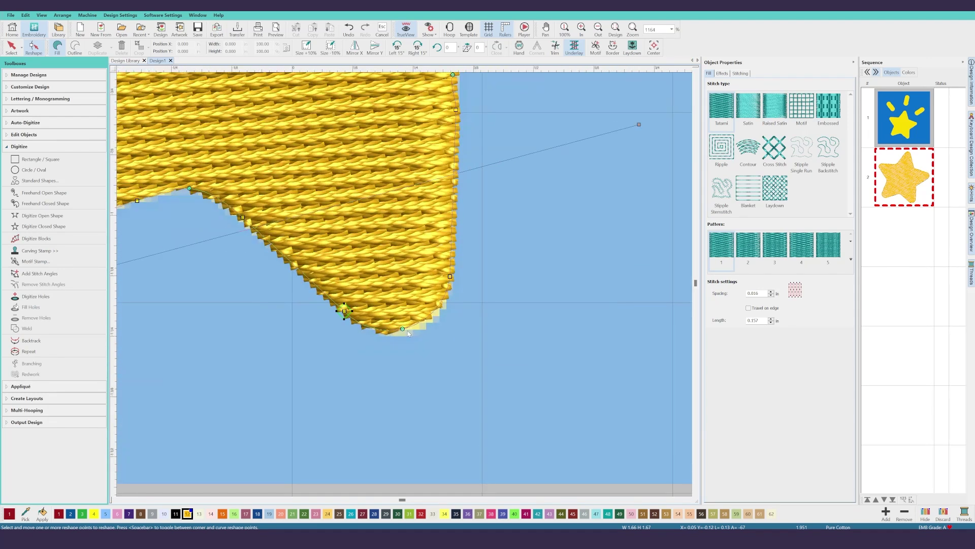
drag(402, 329, 421, 327)
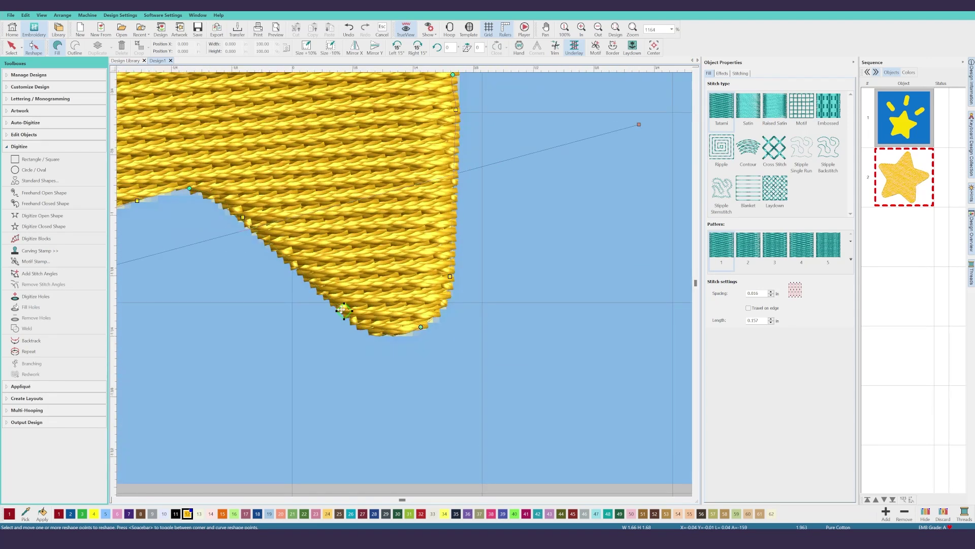
drag(345, 311, 334, 302)
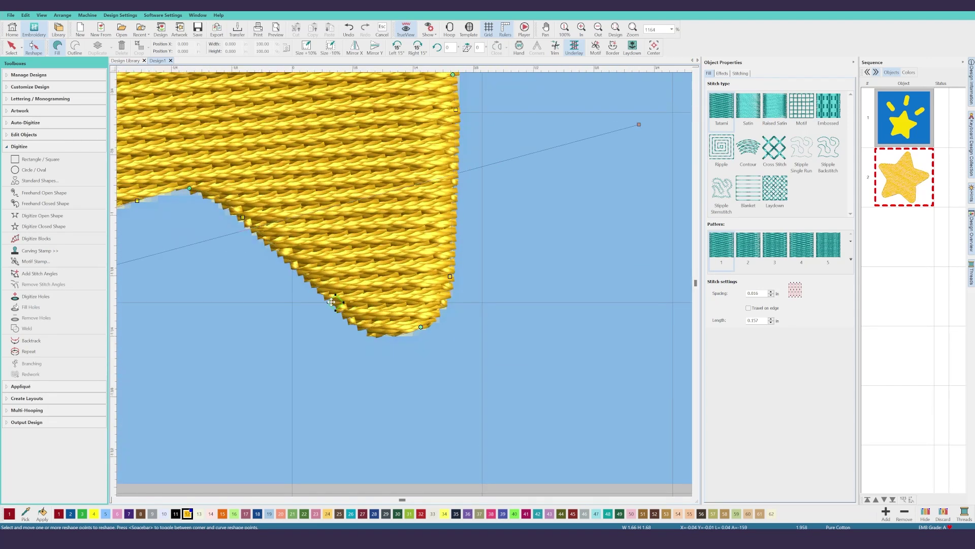
scroll(334, 301, down, 5)
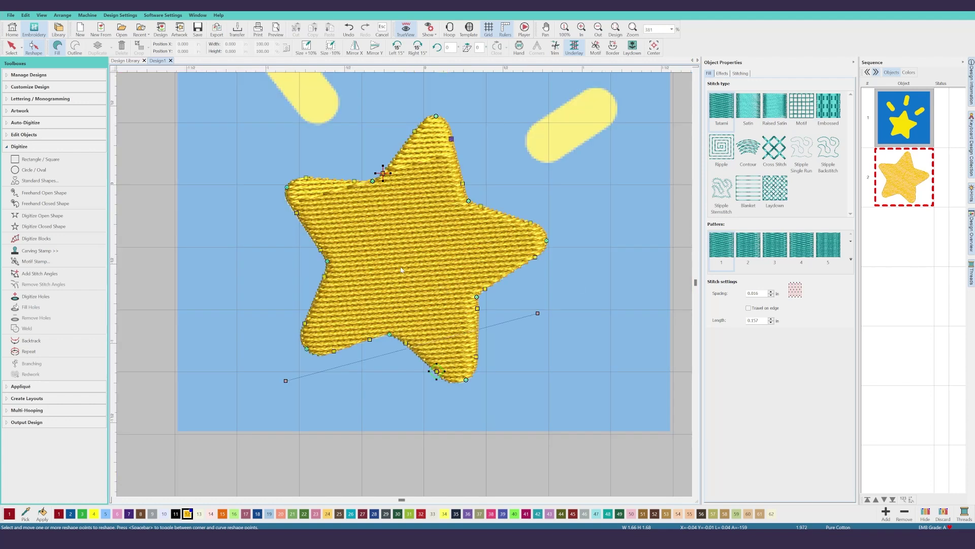
Tilt the star's fill stitch angle up to 43°, then bring it back down to about 19°
click(538, 313)
drag(539, 312, 497, 170)
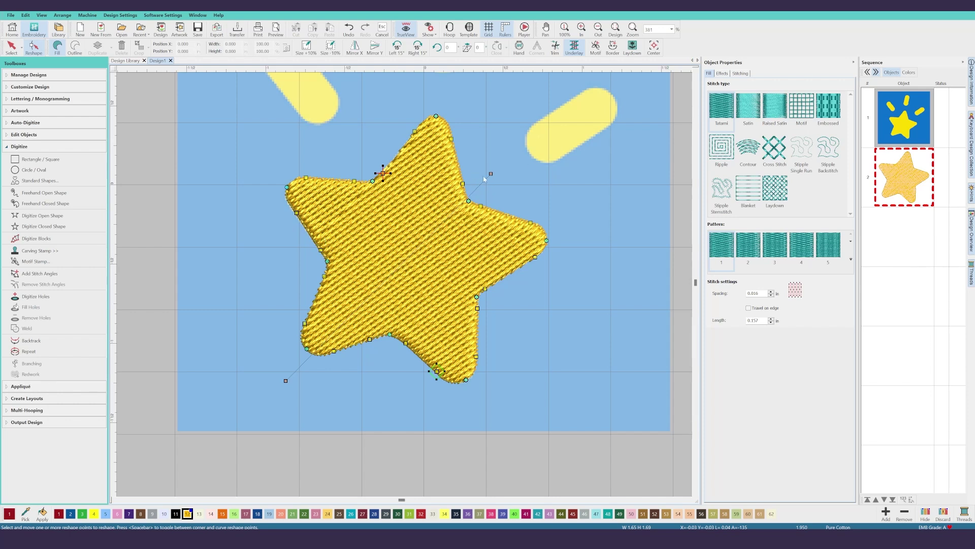
drag(490, 174, 565, 306)
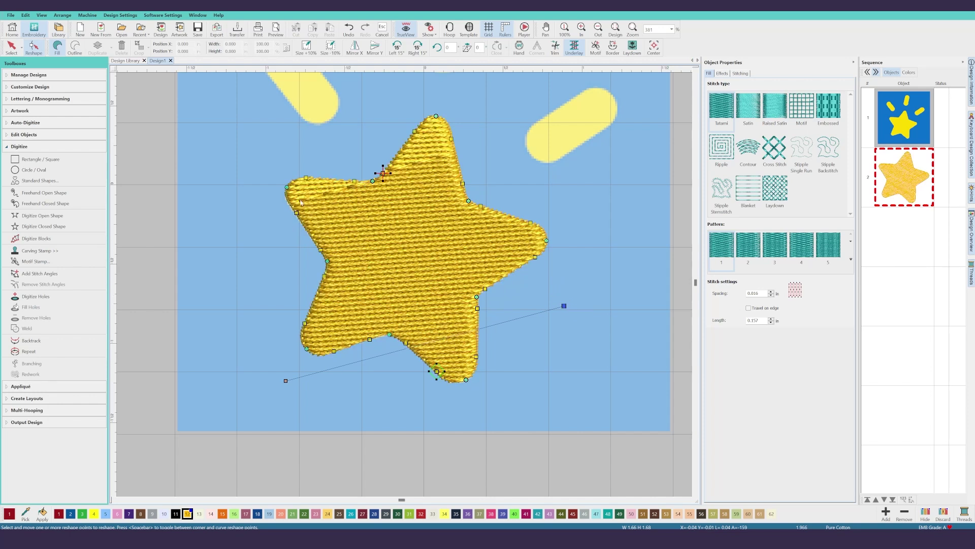
scroll(405, 285, down, 2)
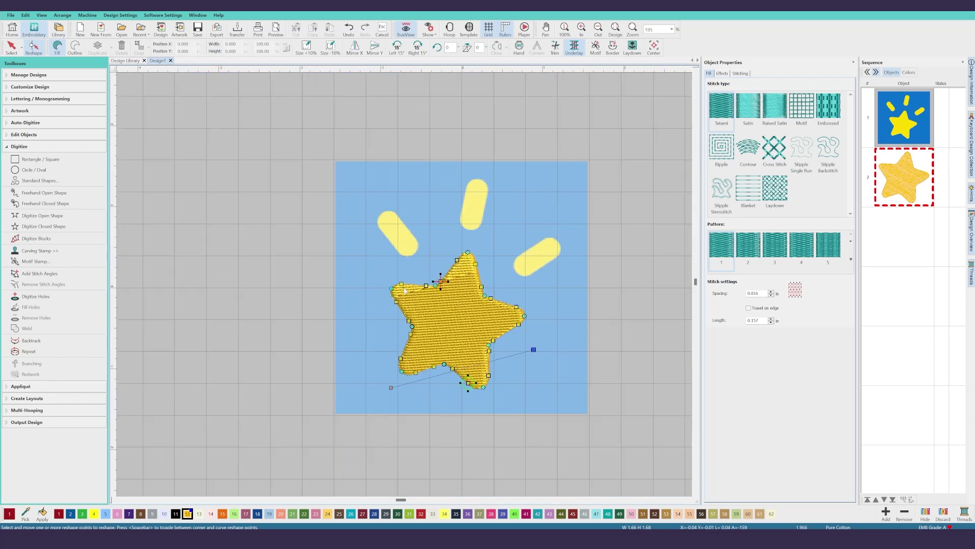
Nudge the star's bottom-right tip node and set its tatami stitch angle to 42°, then exit Reshape
scroll(406, 288, up, 2)
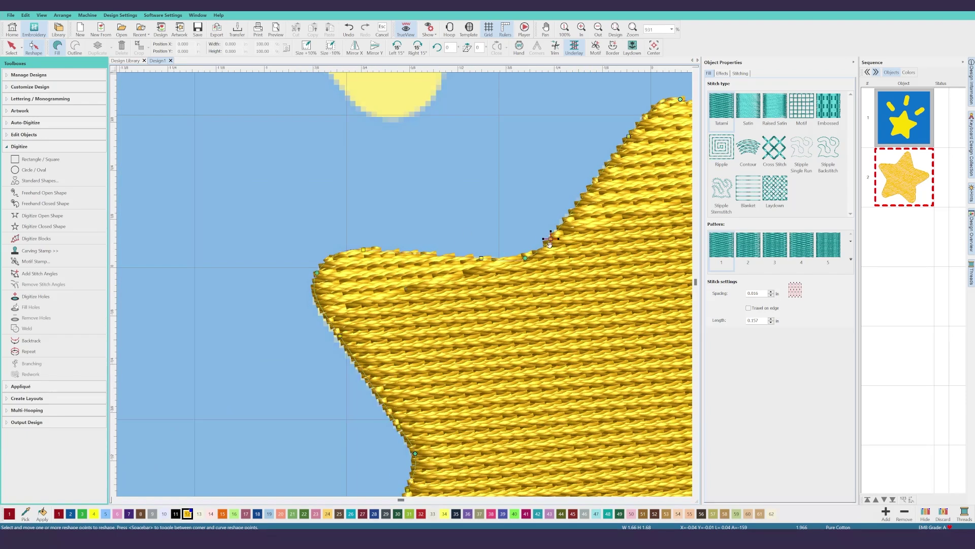
scroll(518, 246, down, 3)
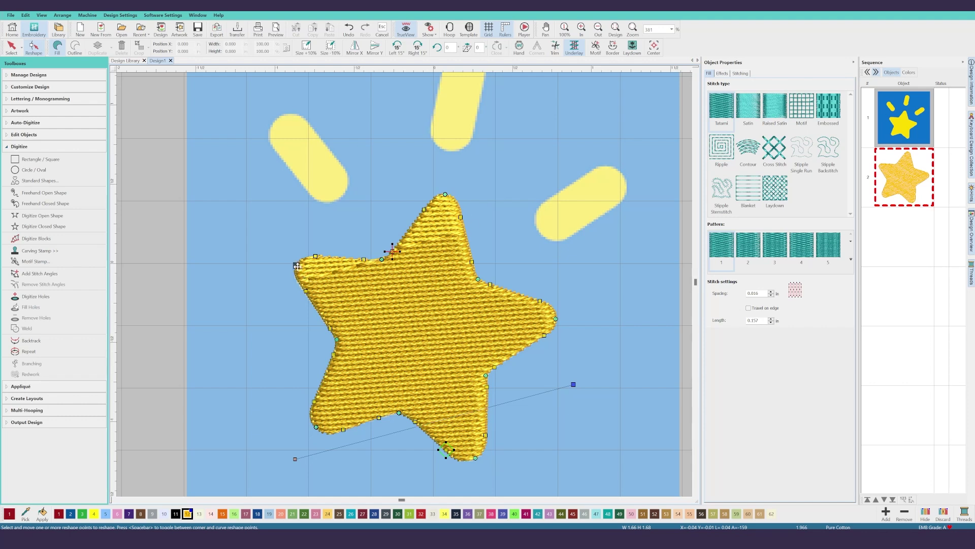
click(297, 266)
click(445, 194)
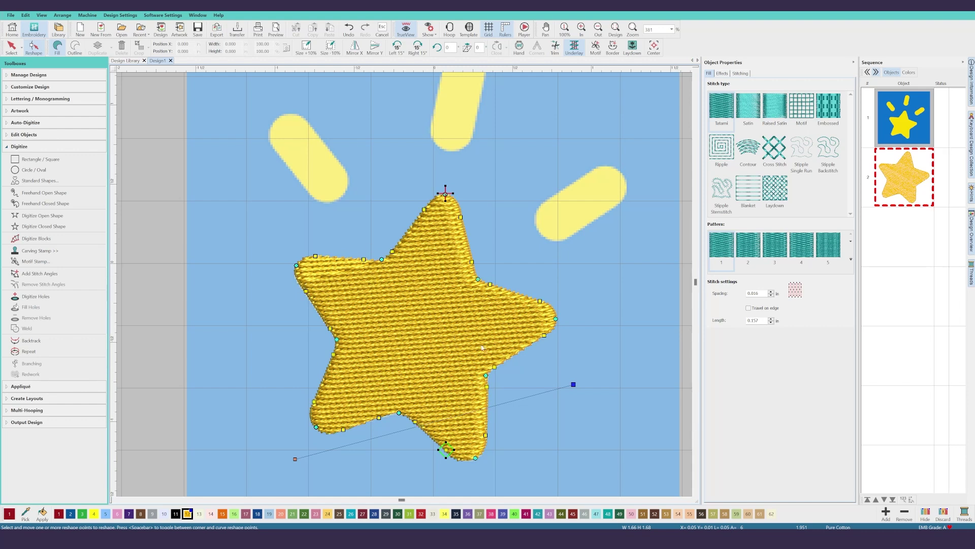
click(447, 450)
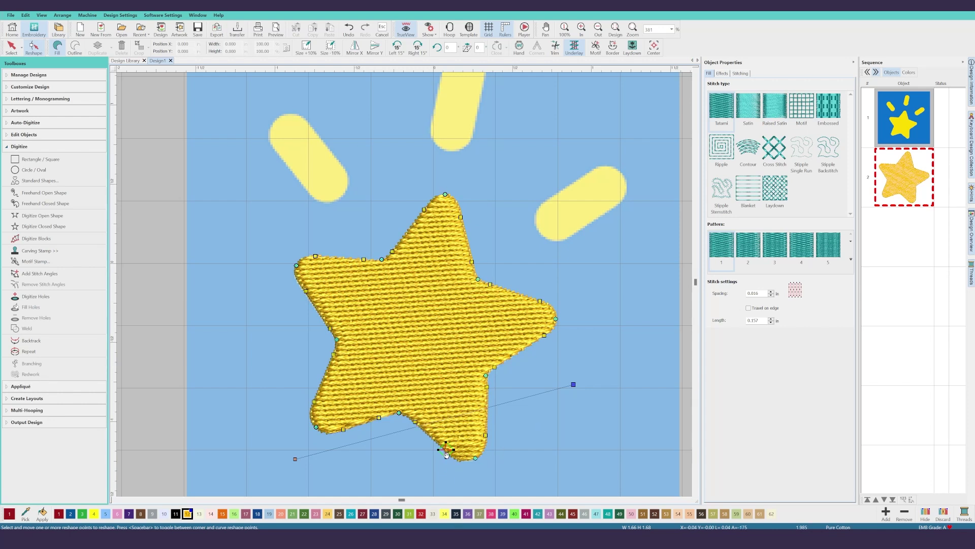
ctrl+click(475, 457)
click(476, 457)
drag(476, 457, 476, 459)
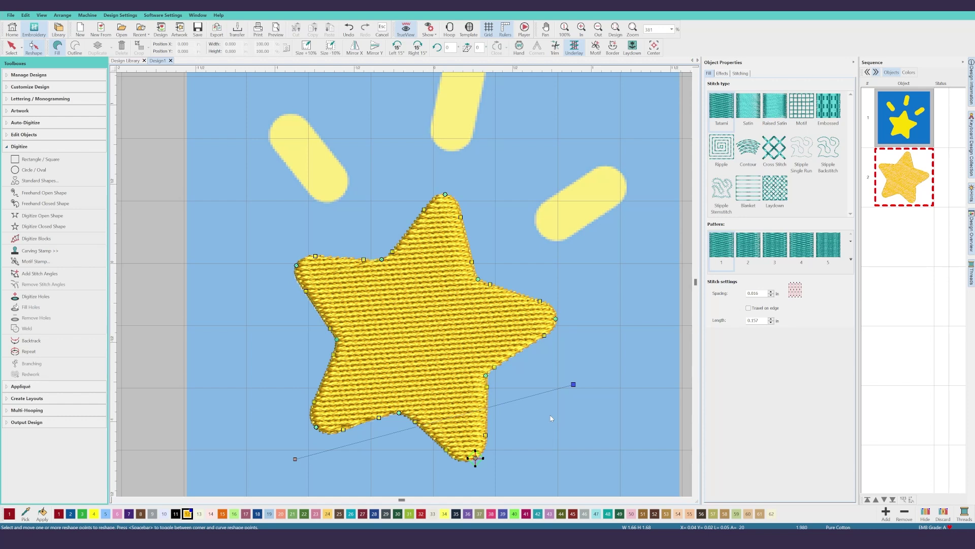
drag(573, 384, 519, 238)
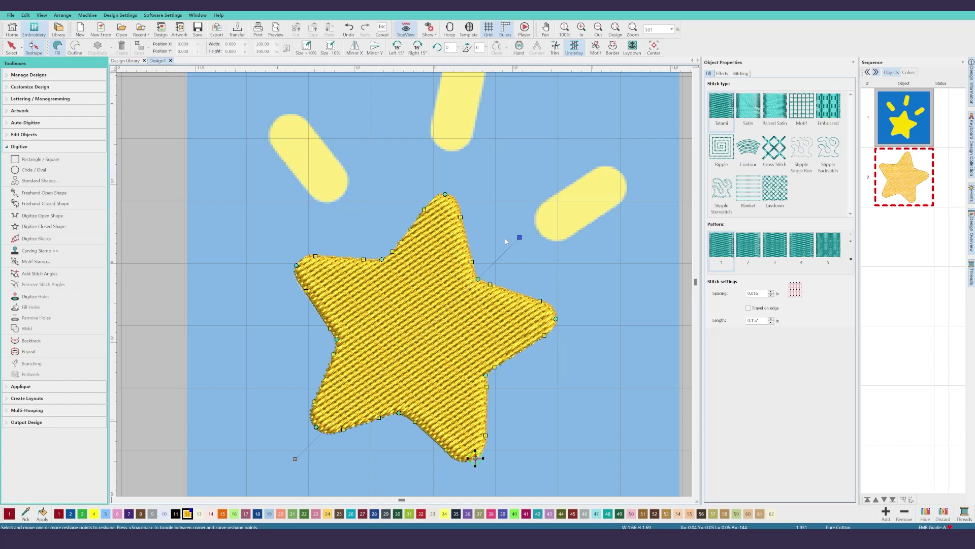
click(11, 47)
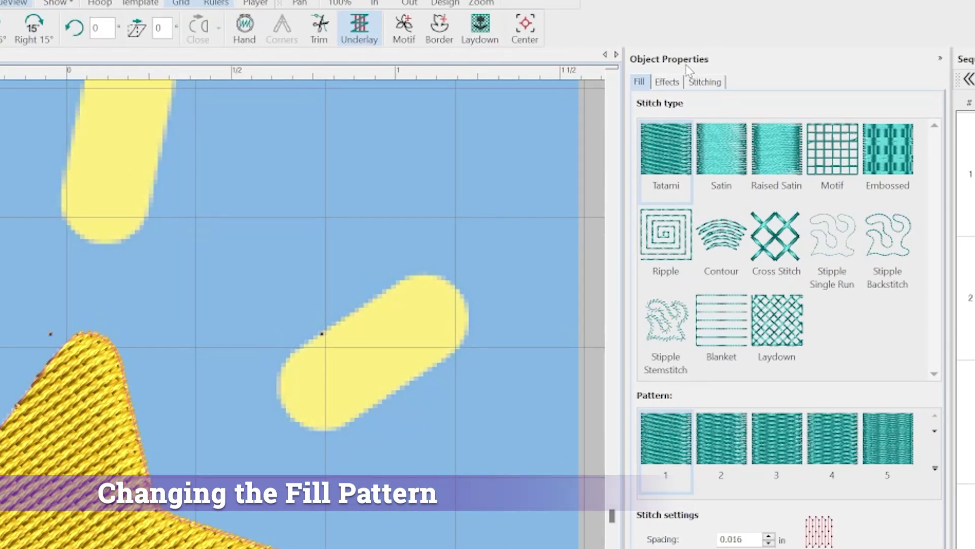
Apply textured pattern 56 to the star's tatami fill from the Fill pattern gallery
click(644, 84)
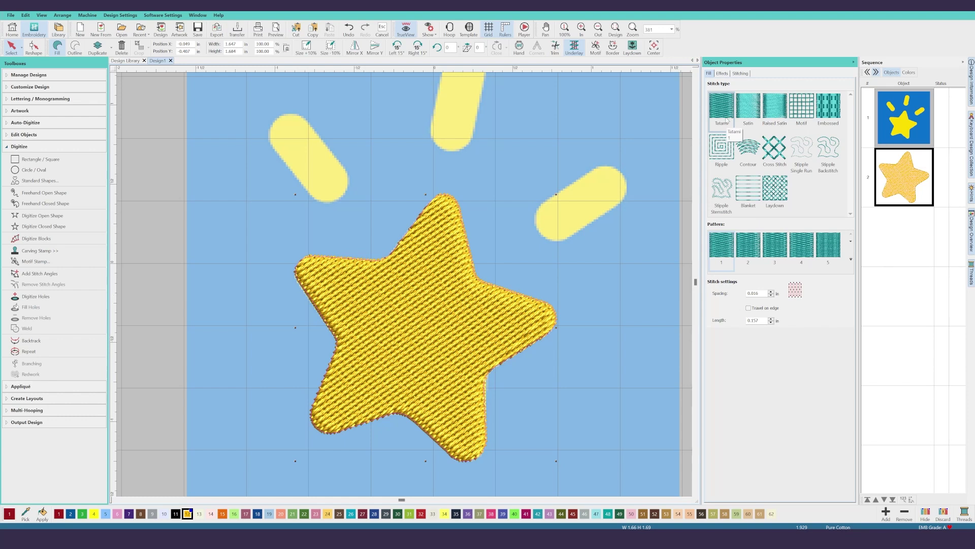
click(851, 259)
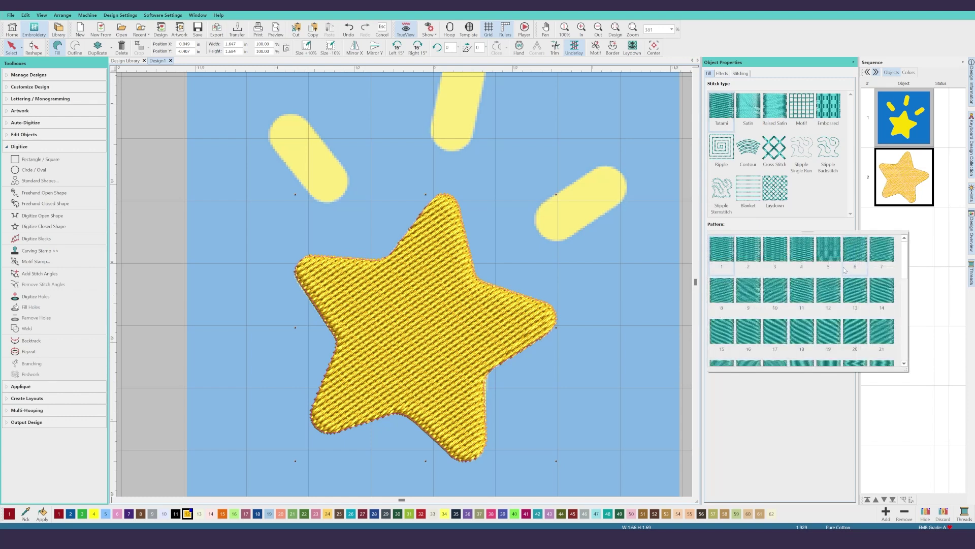
drag(907, 253, 919, 339)
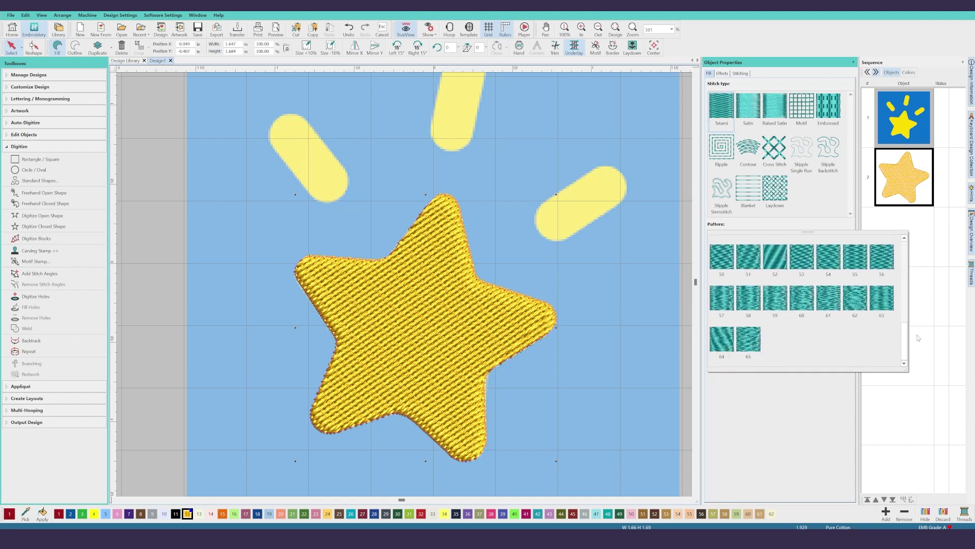
click(883, 265)
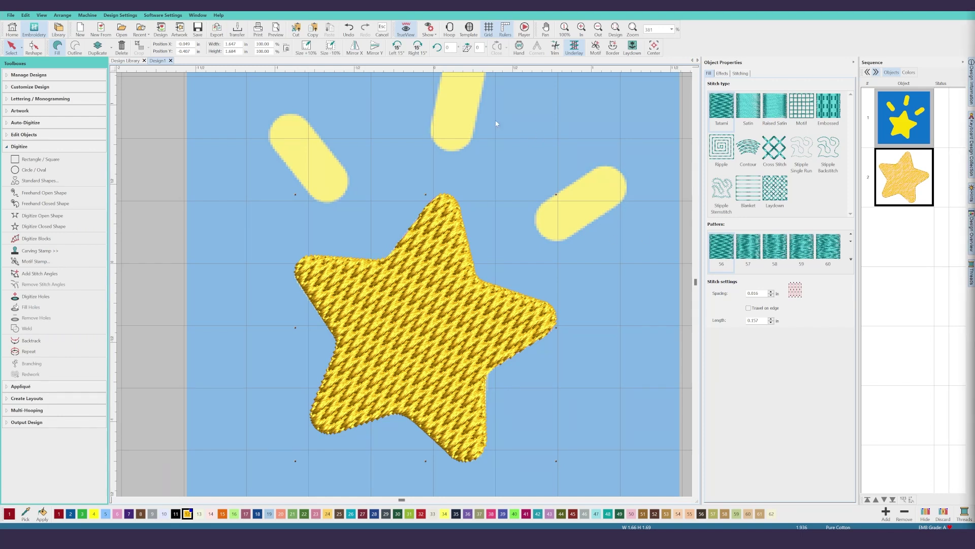
scroll(697, 284, up, 3)
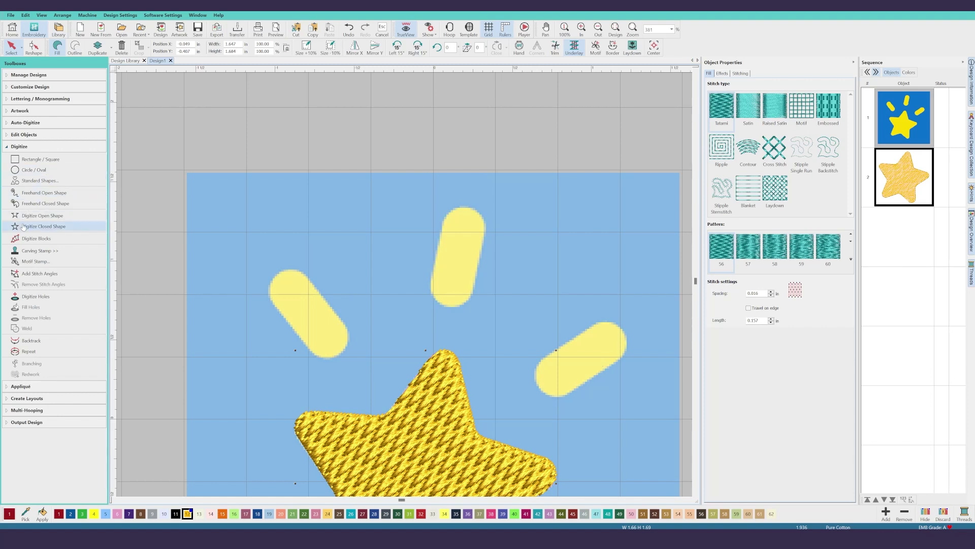
Digitize the lower-right ray as a closed shape with four outline points and generate its fill
click(44, 228)
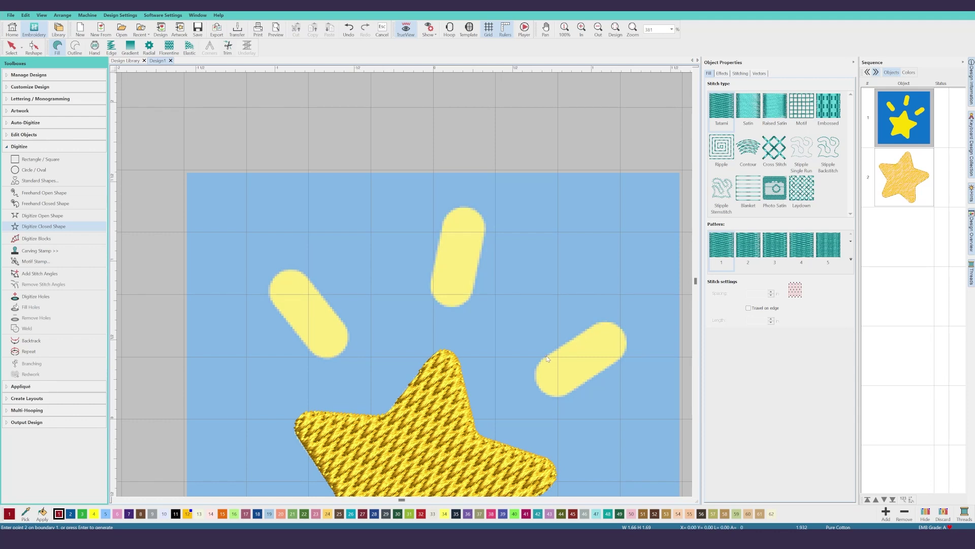
click(541, 390)
click(575, 390)
click(625, 334)
click(588, 328)
key(Return)
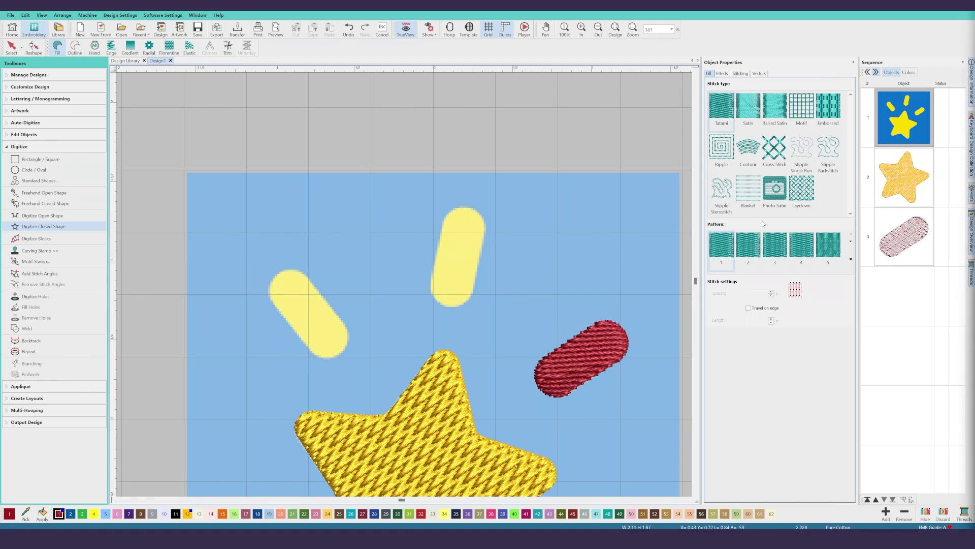
Select ray object 3 and give it yellow thread swatch 12
click(910, 248)
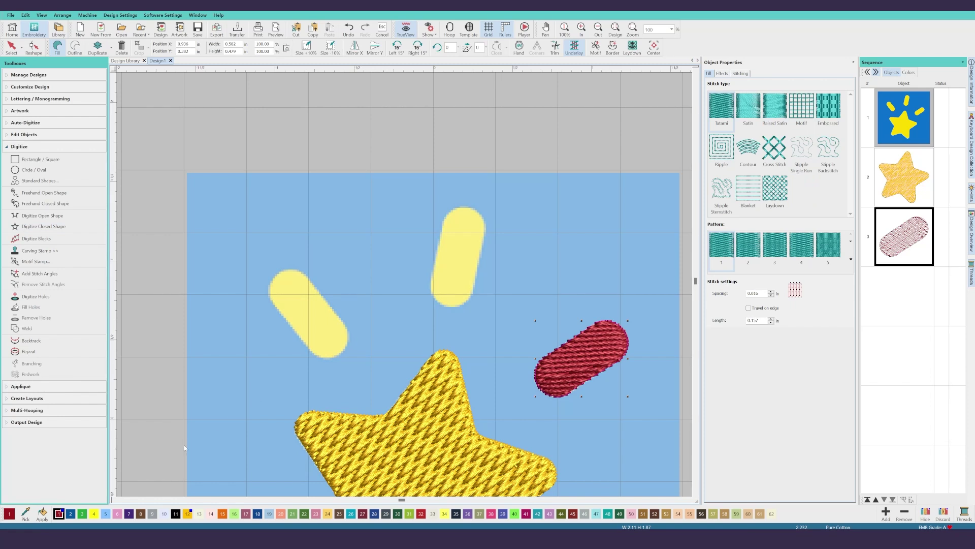
click(187, 514)
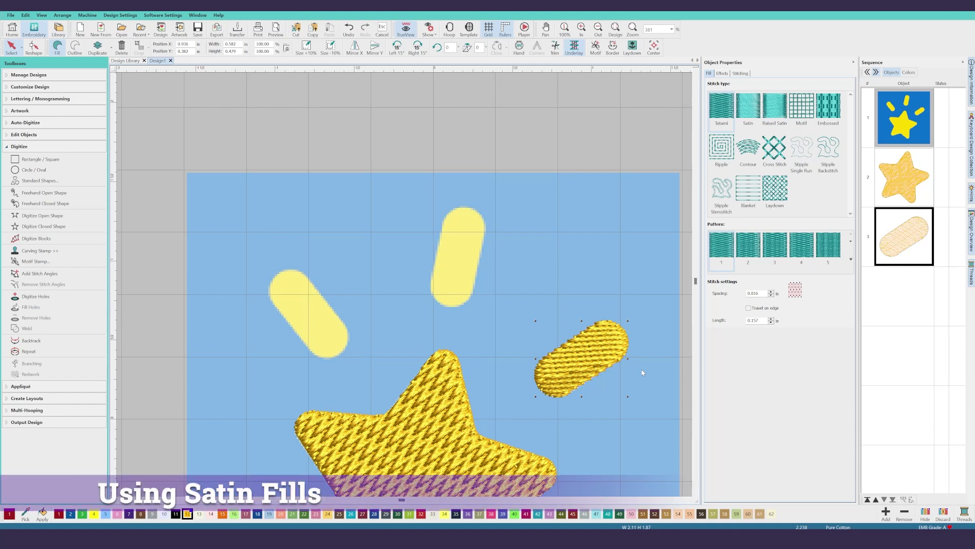
Switch the lower-right ray's fill to satin and open it for reshaping at its 120° stitch angle
click(749, 109)
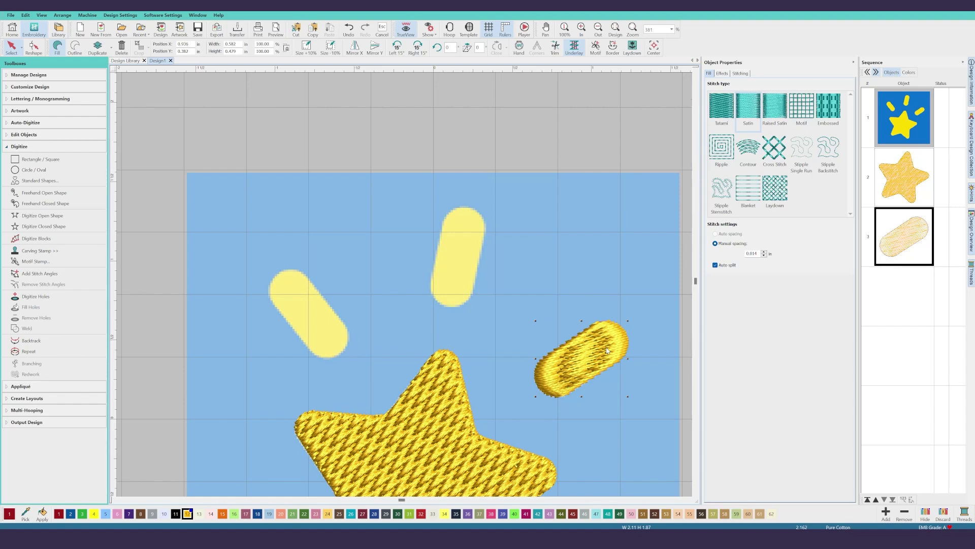
key(h)
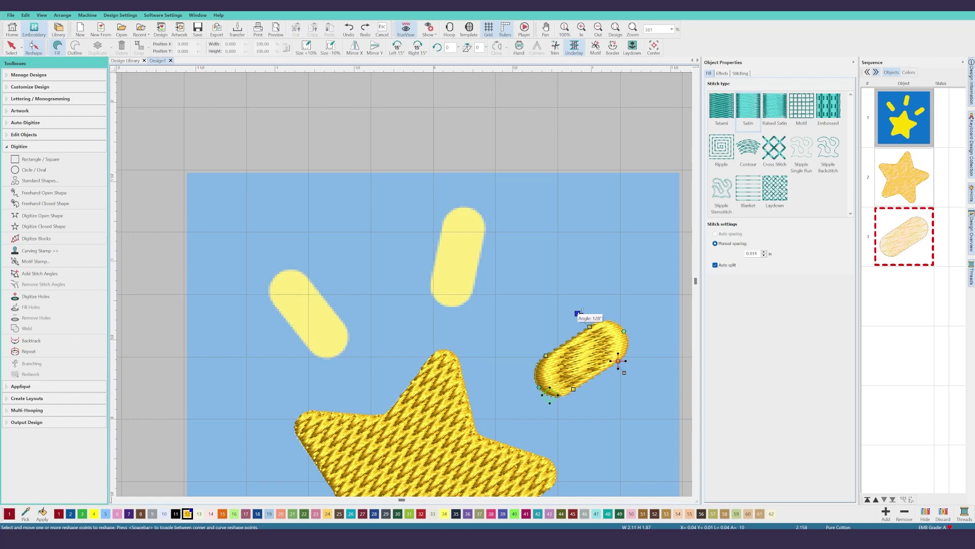
Set the ray's satin stitch angle to 128°, turn off Auto split, and adjust the capsule's end points
click(582, 310)
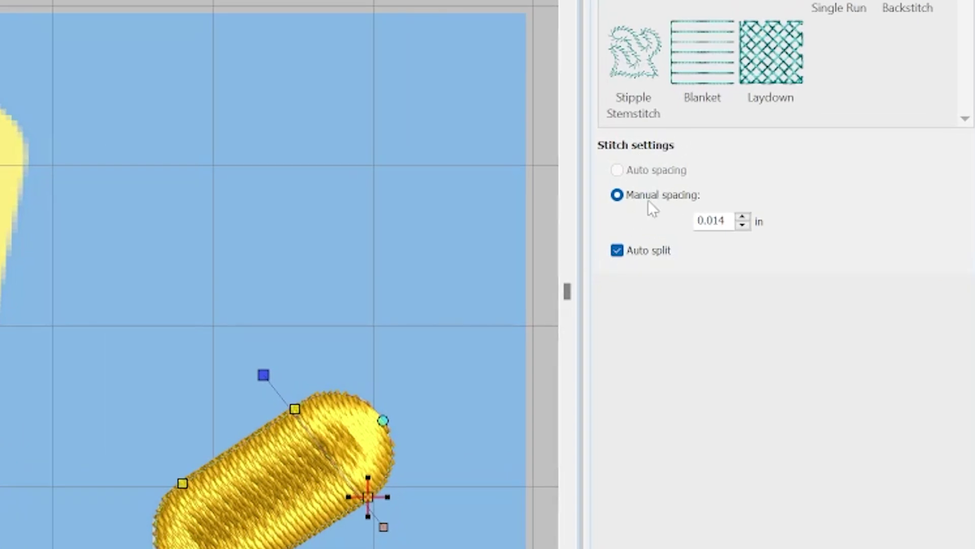
click(618, 252)
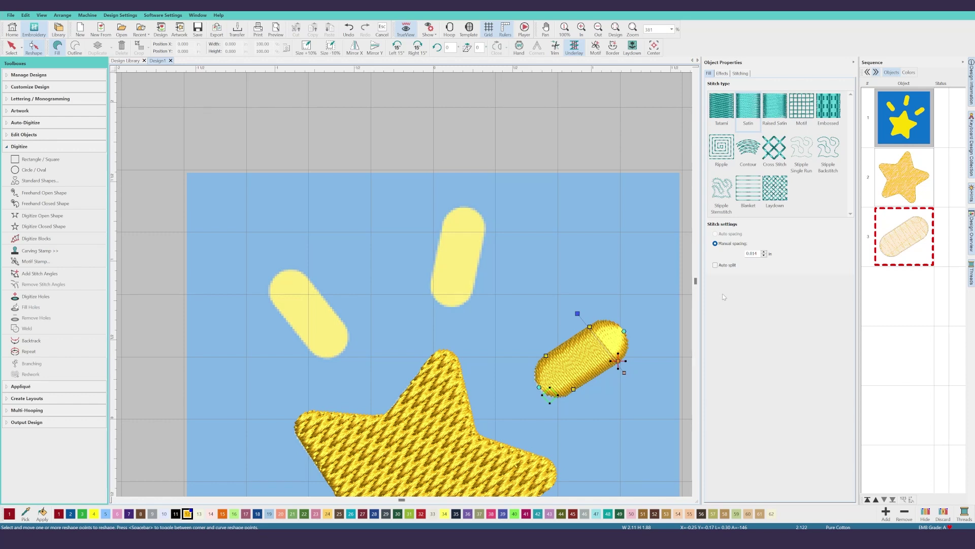
drag(550, 395, 540, 387)
drag(626, 330, 624, 331)
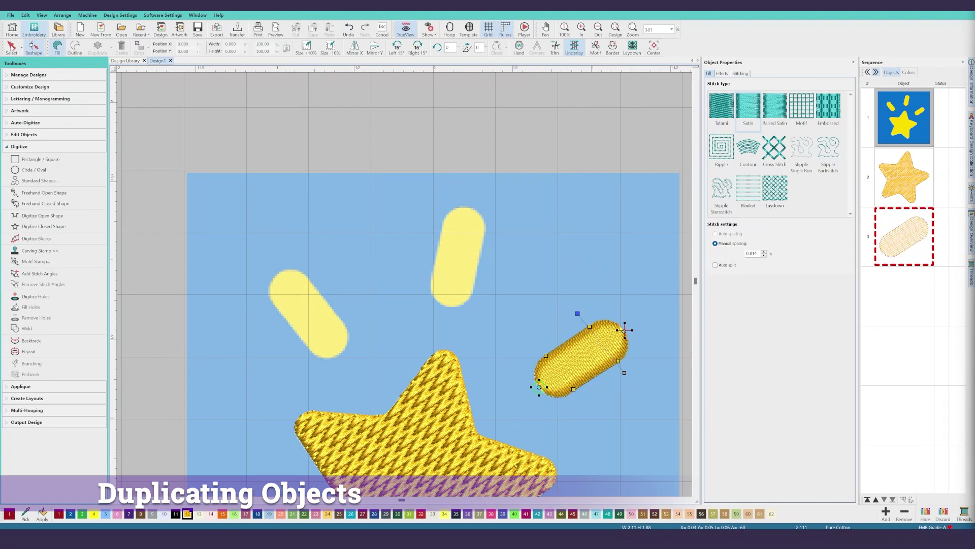
Duplicate the right-hand satin capsule to make a copy for the upper ray
click(11, 48)
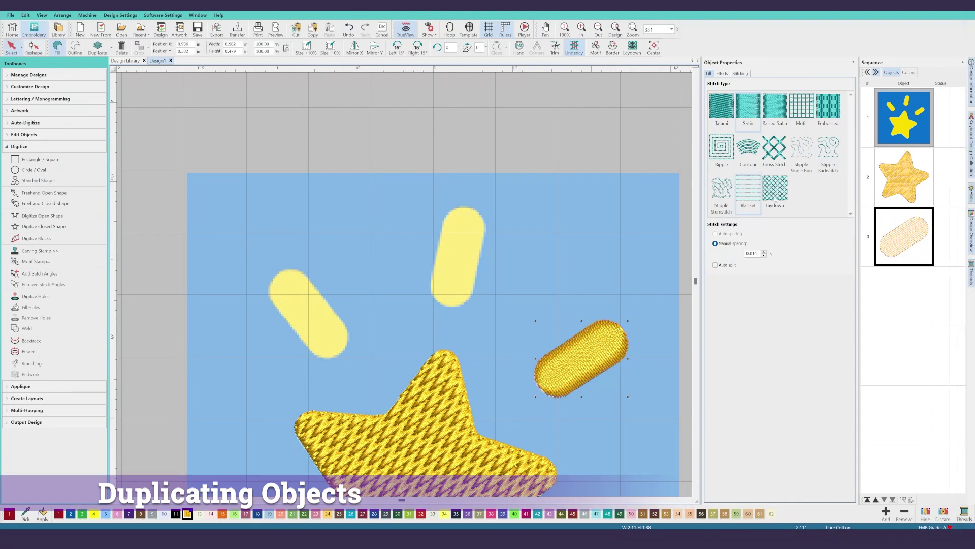
right_click(605, 352)
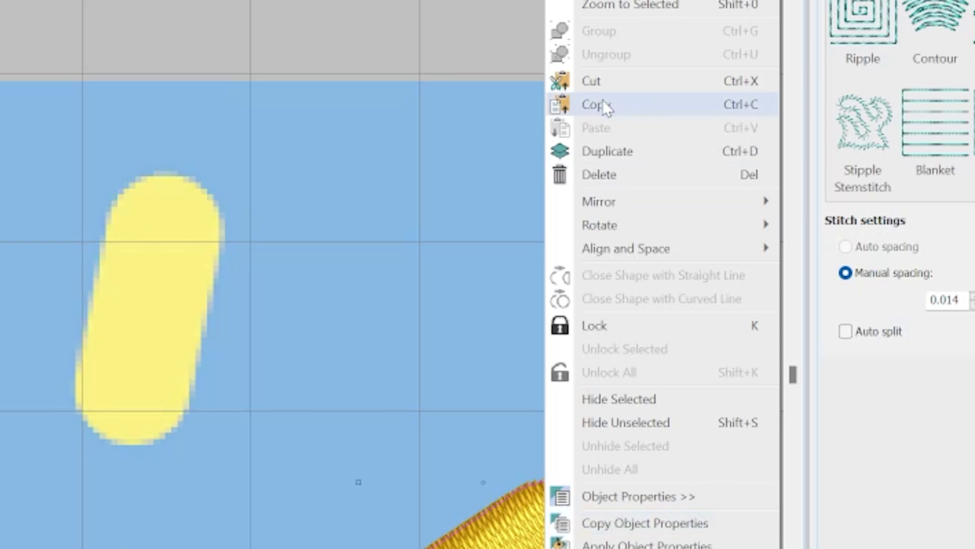
click(599, 151)
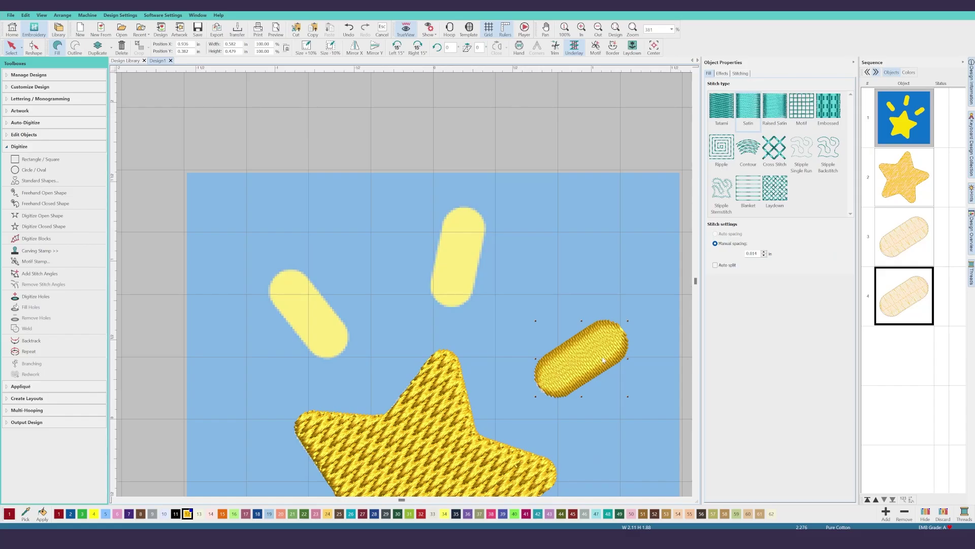
drag(604, 360, 497, 271)
key(ctrl+z)
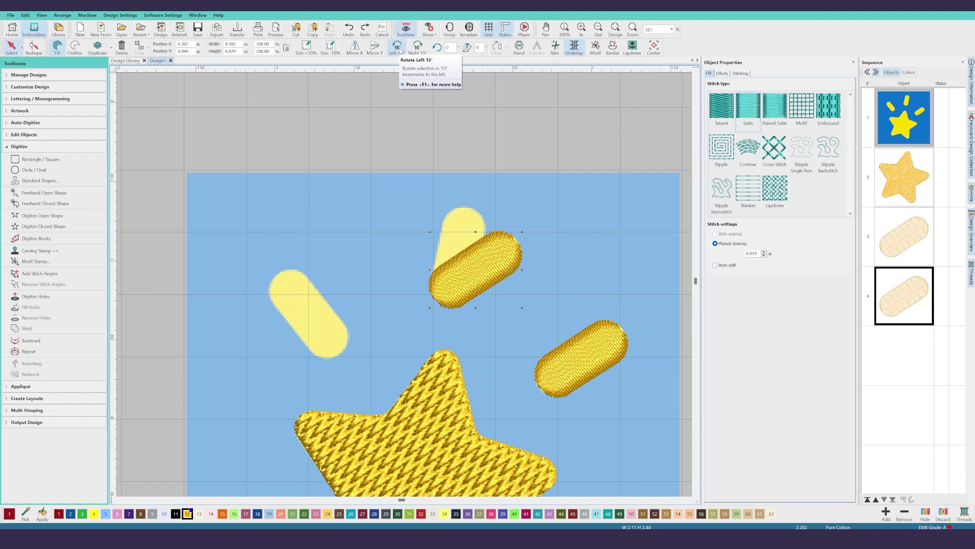
Rotate the copy upright, place it over the top ray artwork, and apply a -25° rotation
click(400, 51)
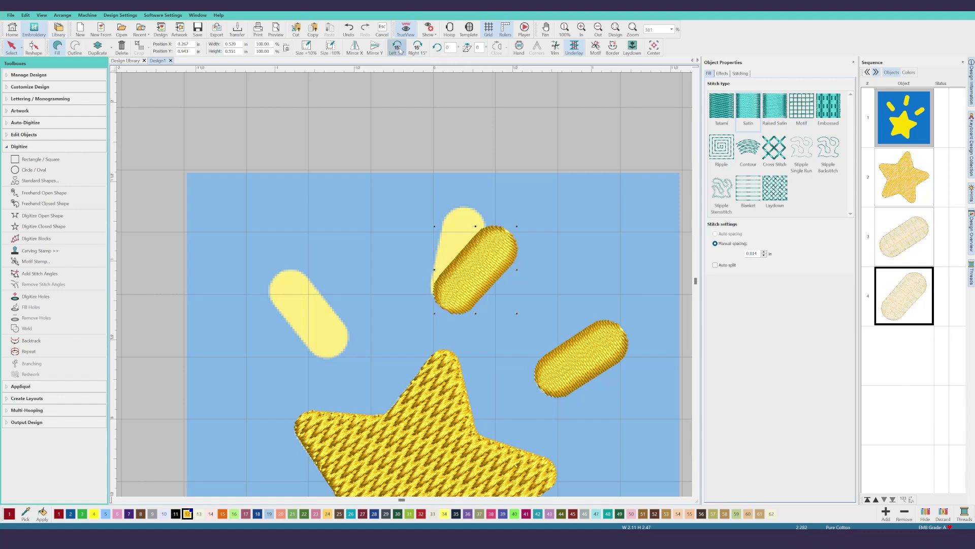
click(400, 51)
click(400, 51)
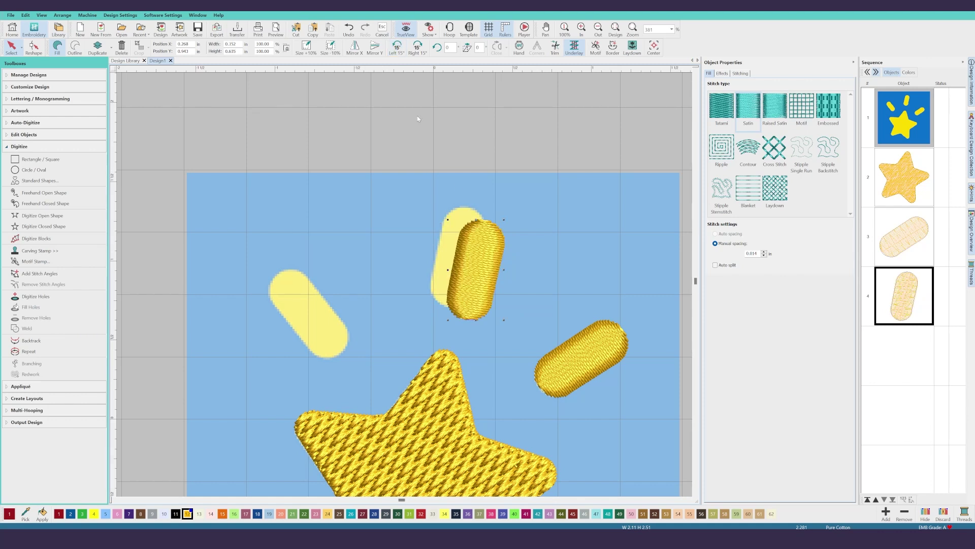
drag(479, 276, 462, 262)
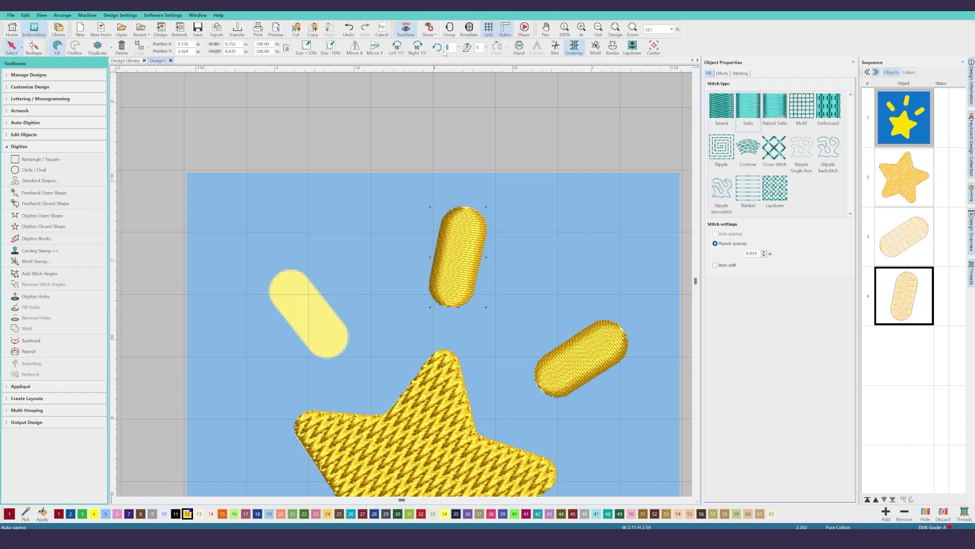
click(451, 48)
text(-25)
key(Return)
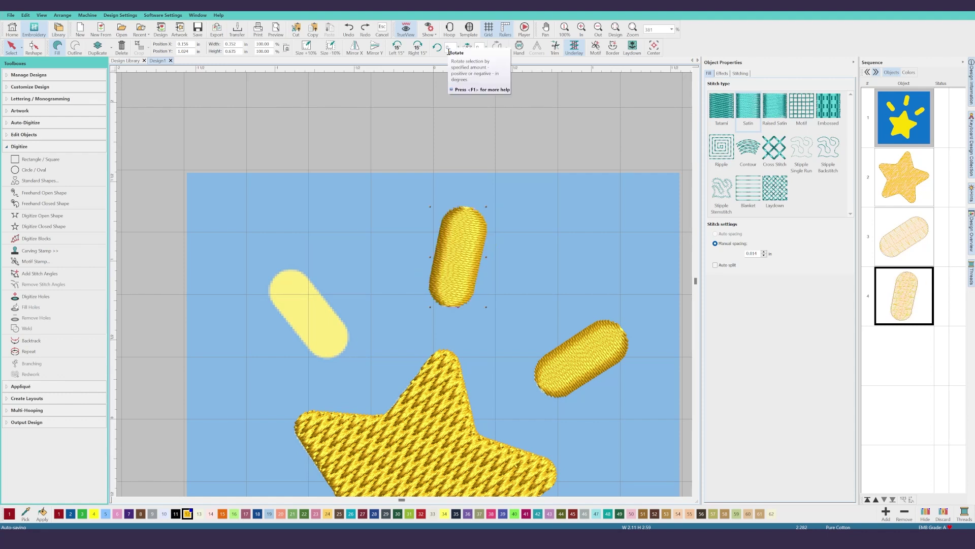
right_click(467, 257)
Duplicate the upper capsule, turn the copy 60° counter-clockwise, and move it over the left ray
click(492, 314)
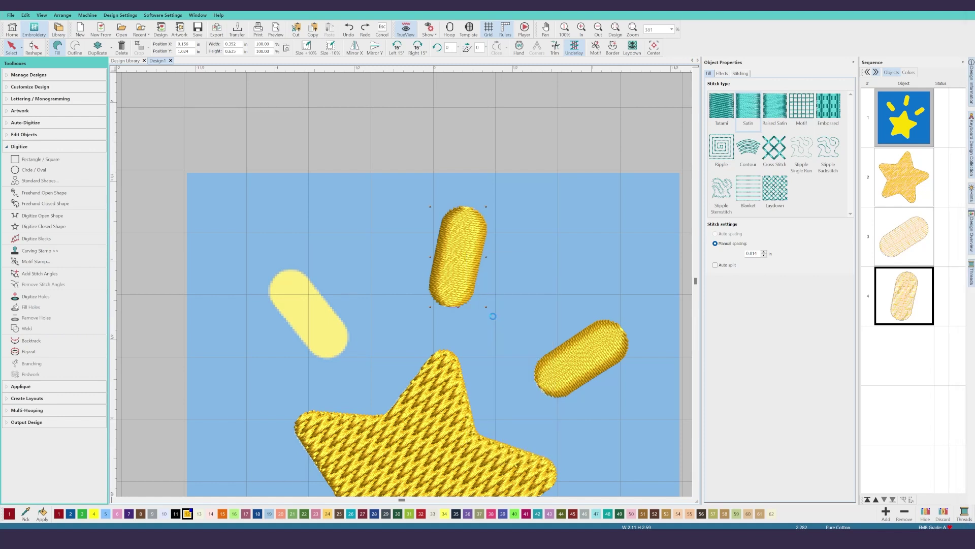
drag(462, 285, 337, 337)
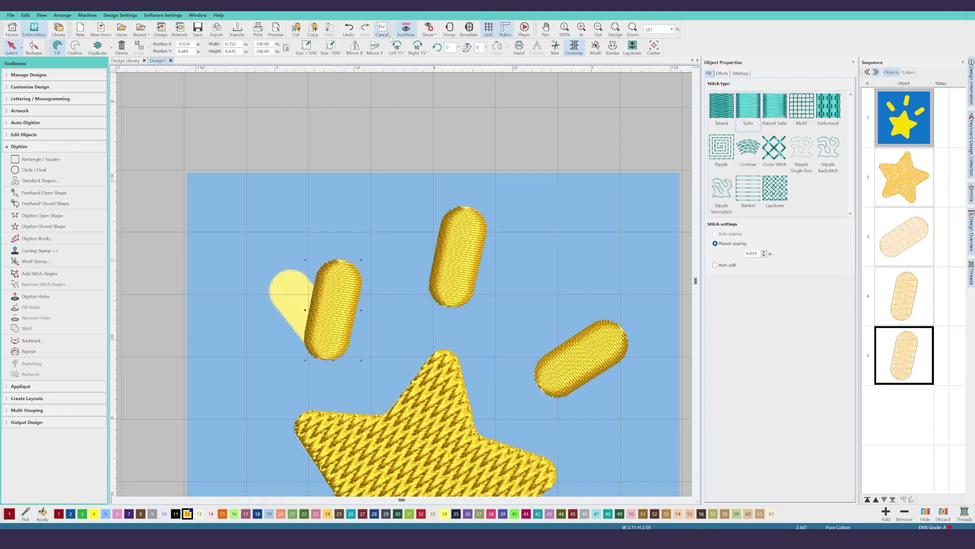
click(397, 47)
click(397, 47)
click(396, 47)
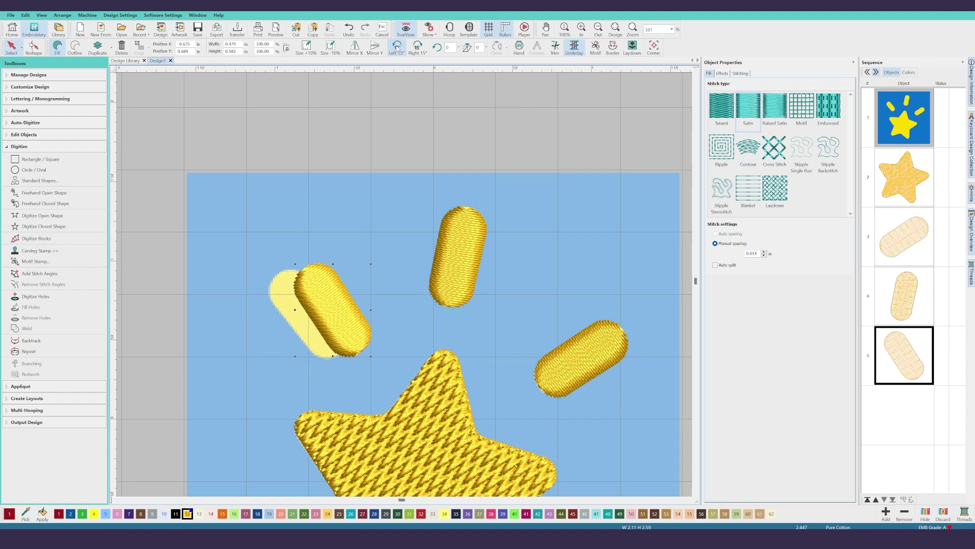
click(396, 47)
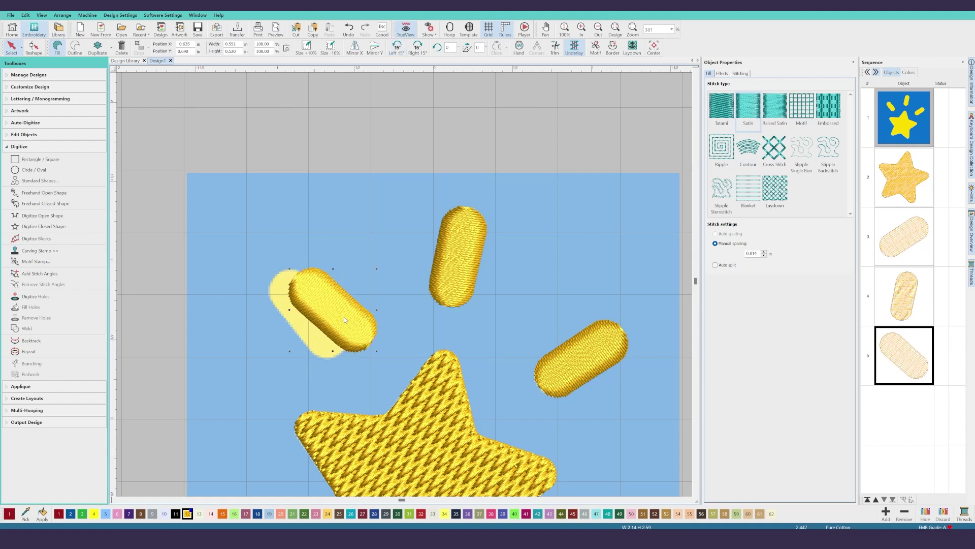
drag(345, 320, 332, 315)
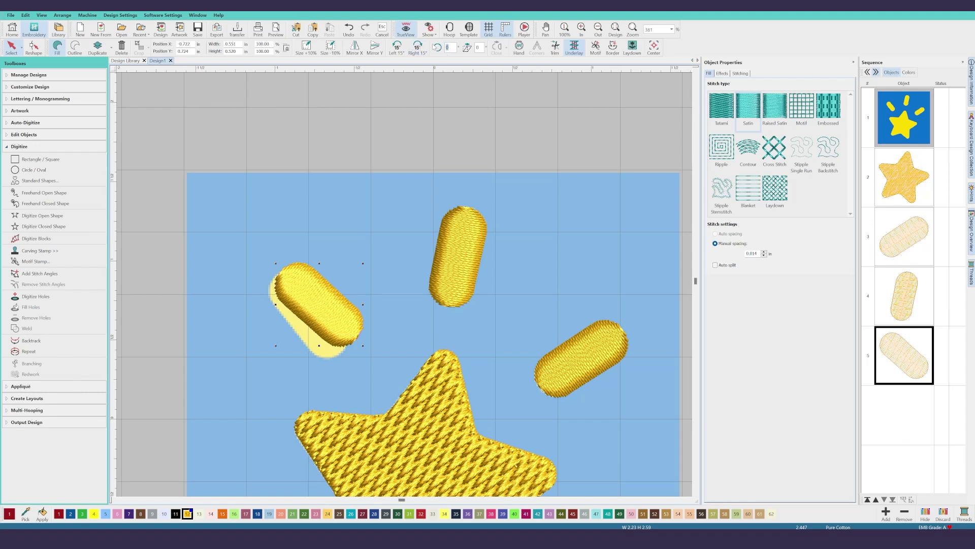
Fine-tune the copy's angle with a 15° clockwise turn and two 2° rotations, then nudge it onto the artwork
click(417, 48)
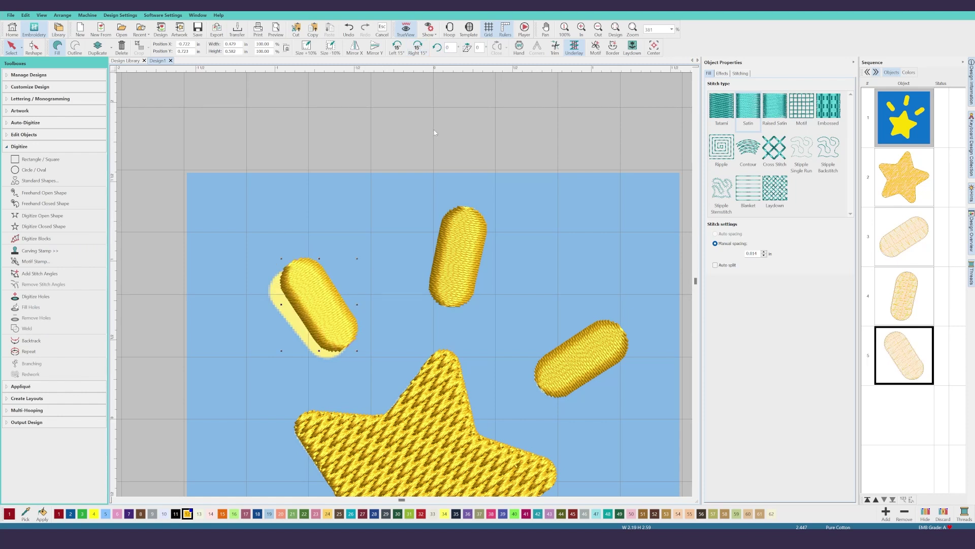
click(452, 47)
key(BackSpace)
text(2)
key(Return)
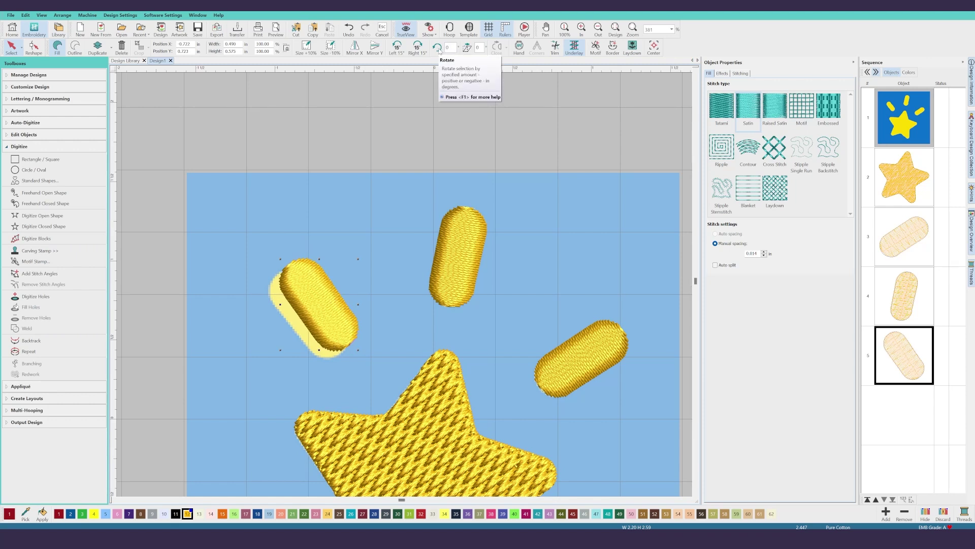
text(2)
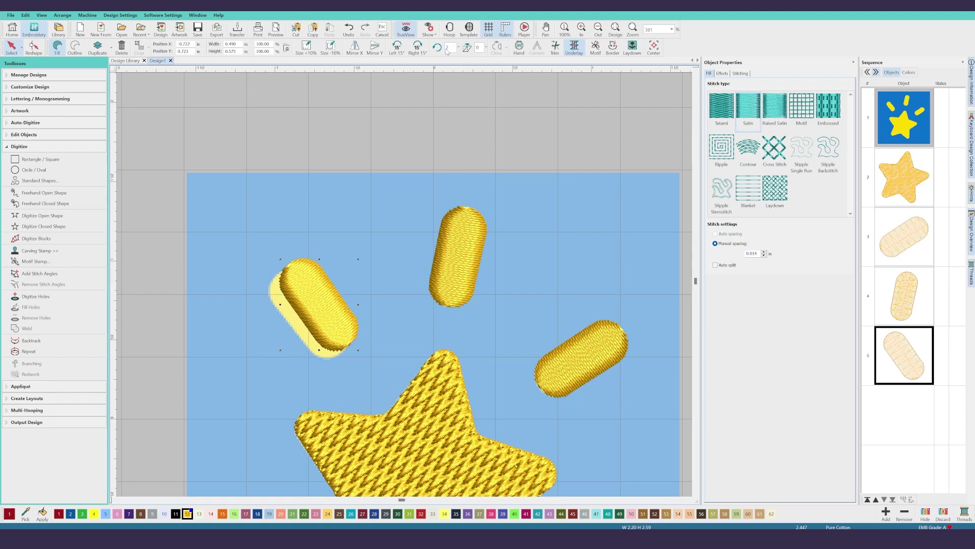
key(Return)
drag(293, 321, 307, 306)
scroll(430, 381, up, 1)
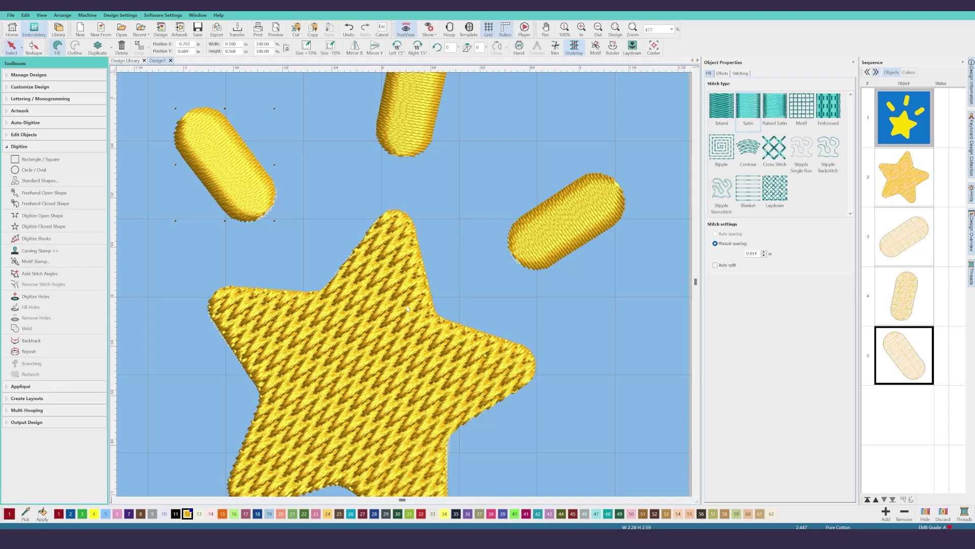
Select the blue background artwork in the Sequence panel and delete it
scroll(525, 280, down, 2)
click(595, 274)
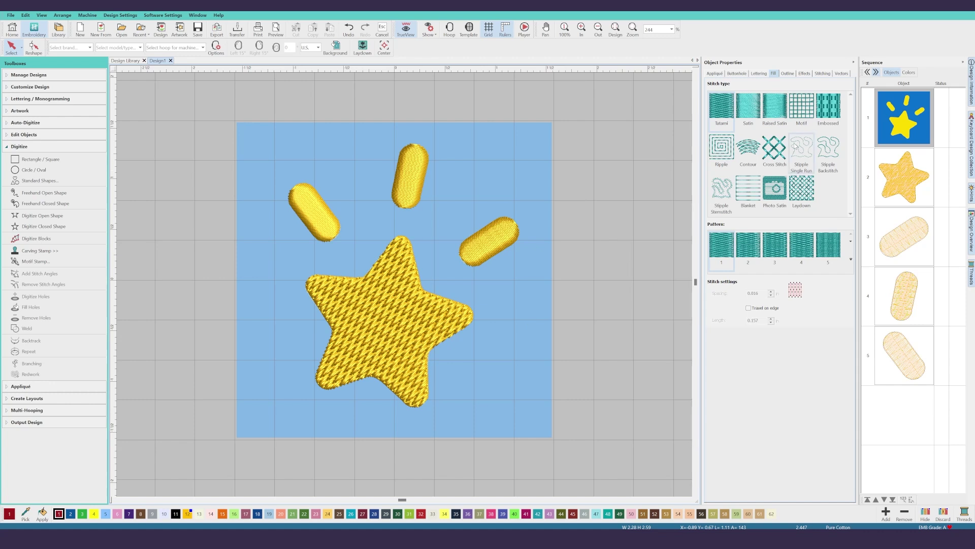
click(909, 120)
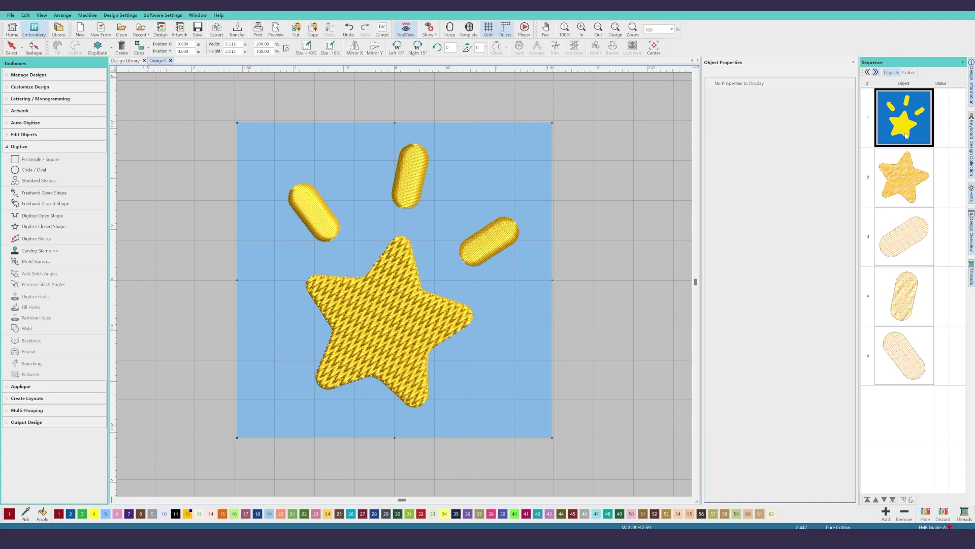
key(Delete)
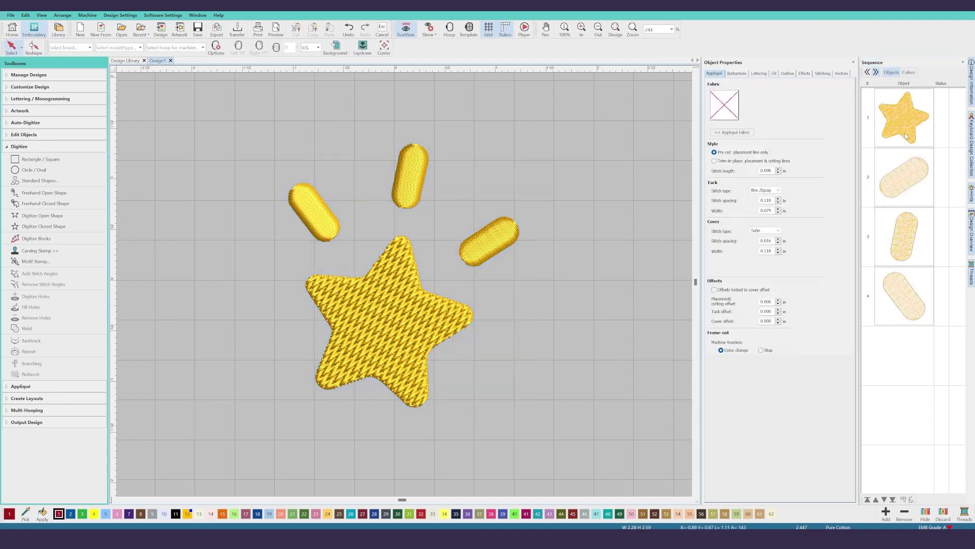
Lower the star's fill spacing to 0.015 in and the right and upper rays' spacing to 0.013 in
click(369, 330)
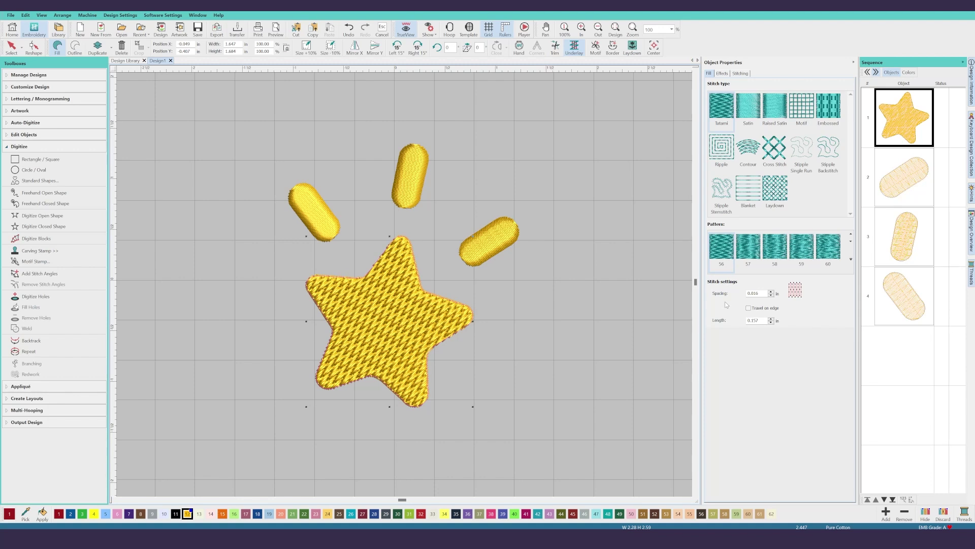
click(772, 296)
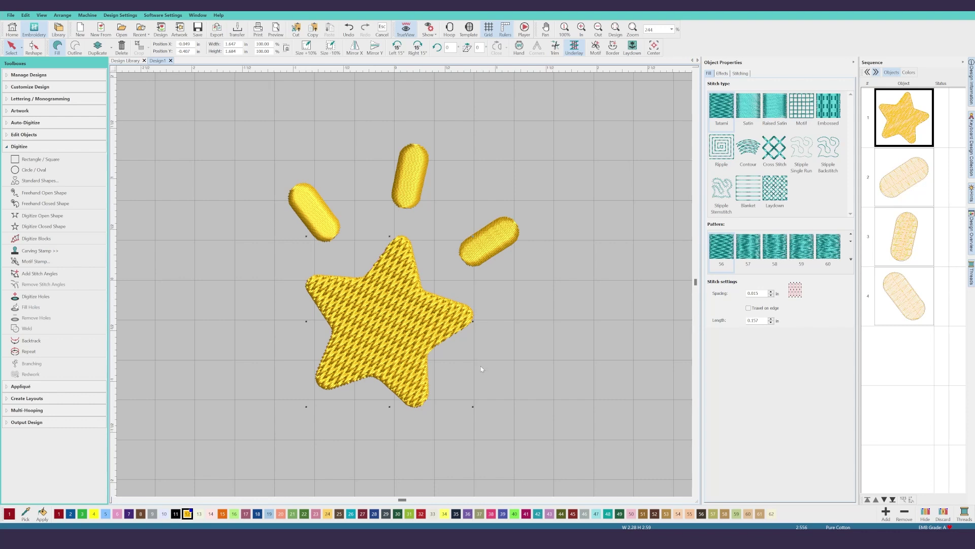
click(489, 241)
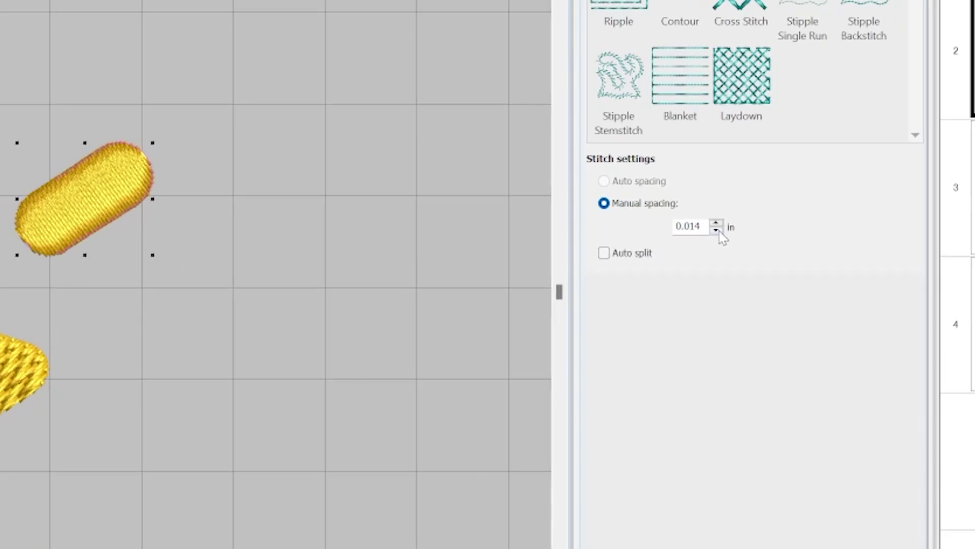
click(717, 230)
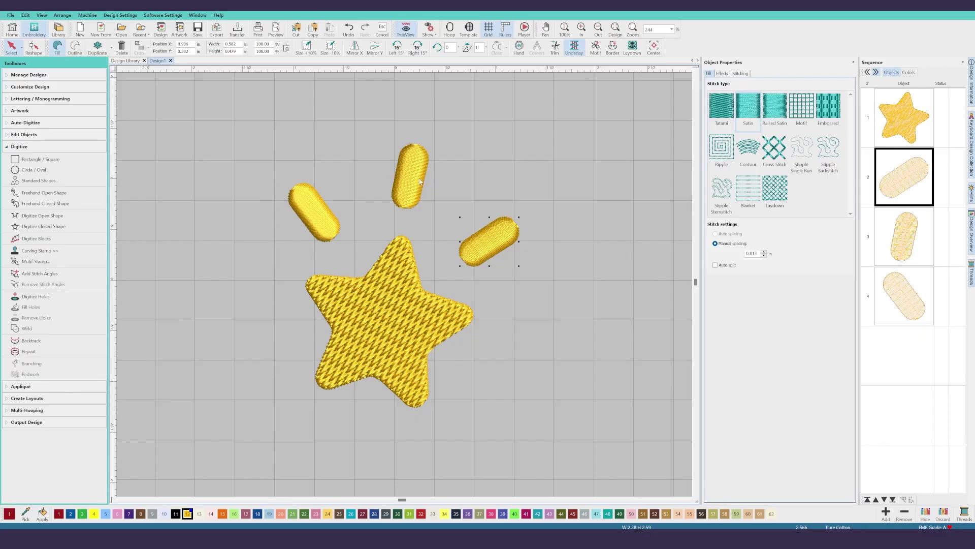
click(421, 181)
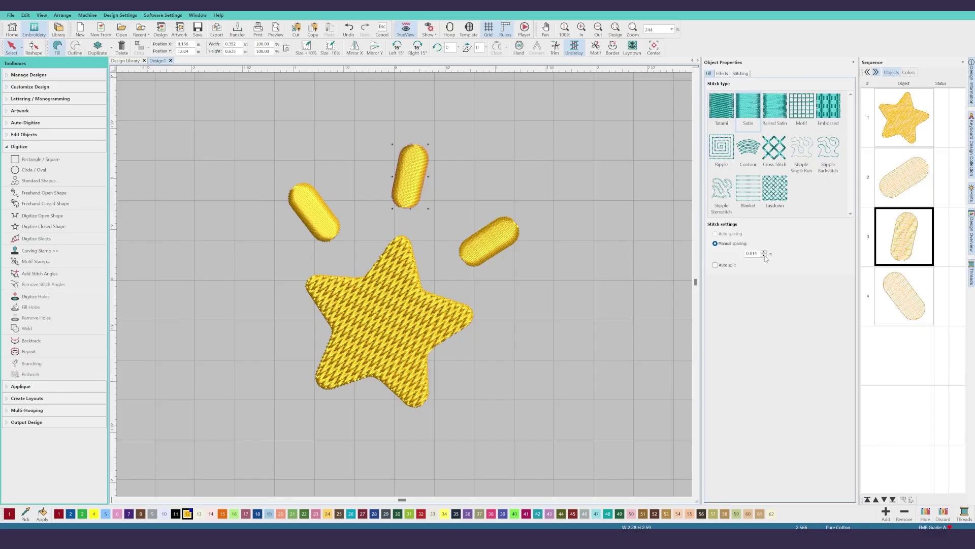
click(764, 255)
click(313, 208)
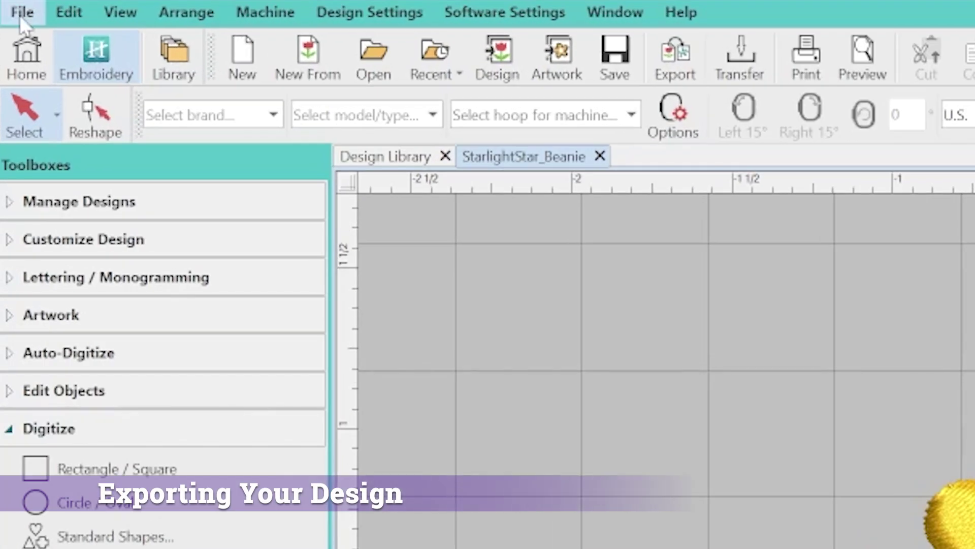
Export a Tajima DST machine file named StarlightStar_Beanie, overwriting the earlier copy
click(10, 16)
click(94, 345)
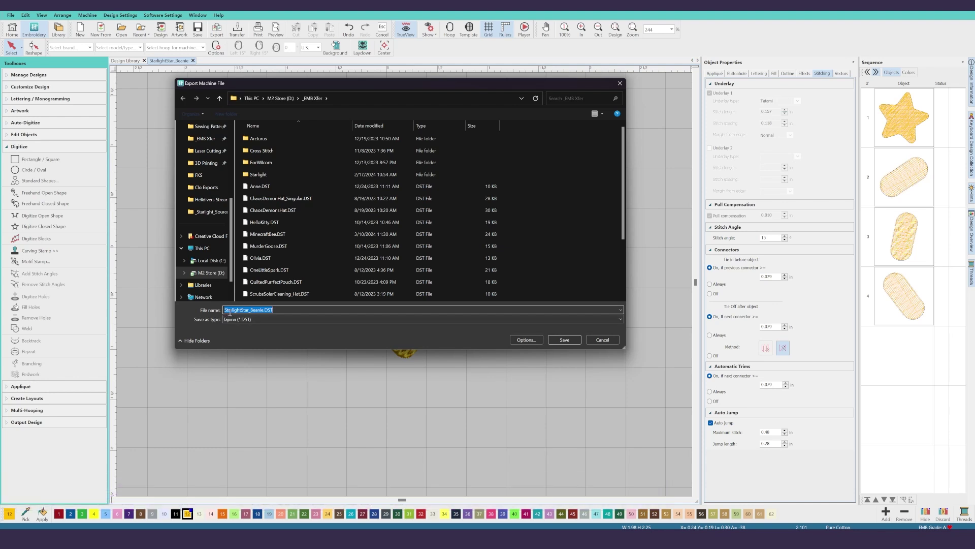
click(270, 319)
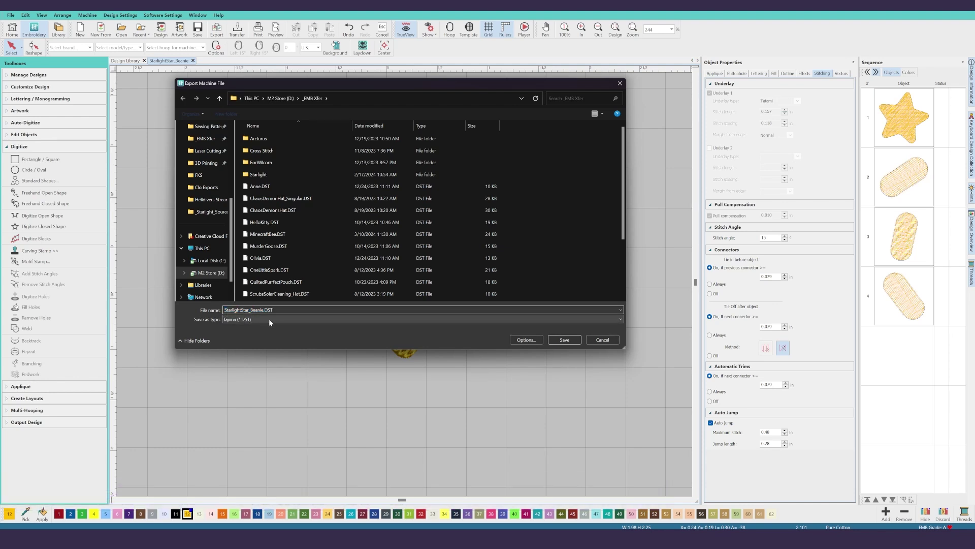
click(269, 320)
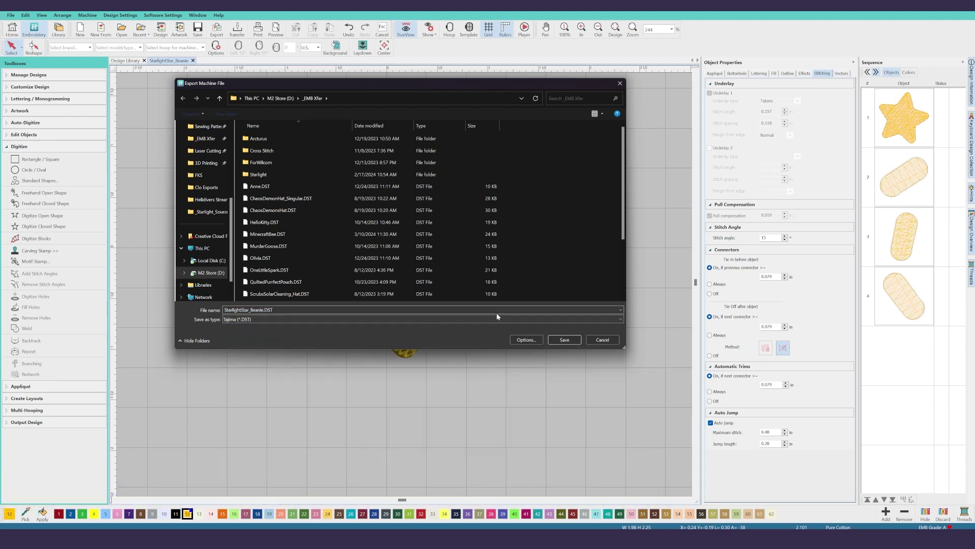
click(564, 340)
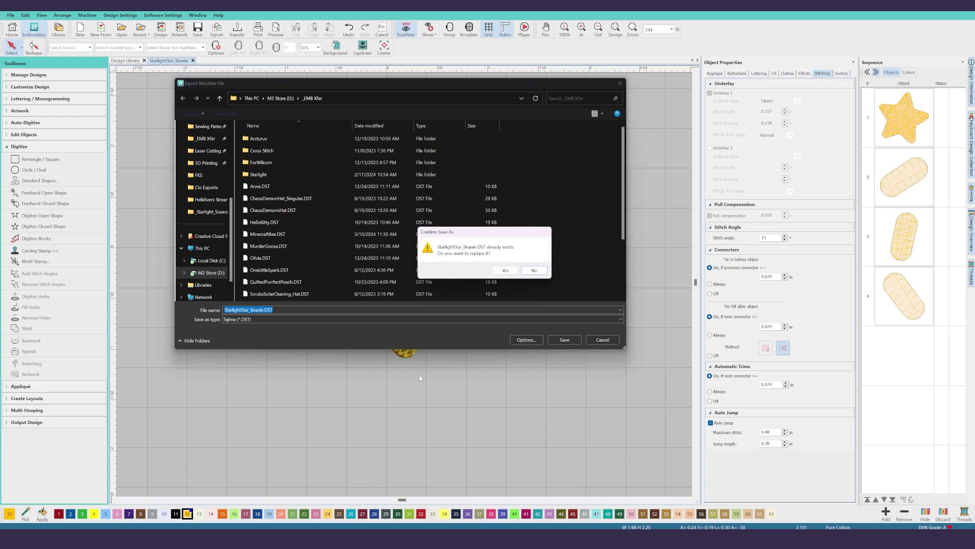
click(506, 269)
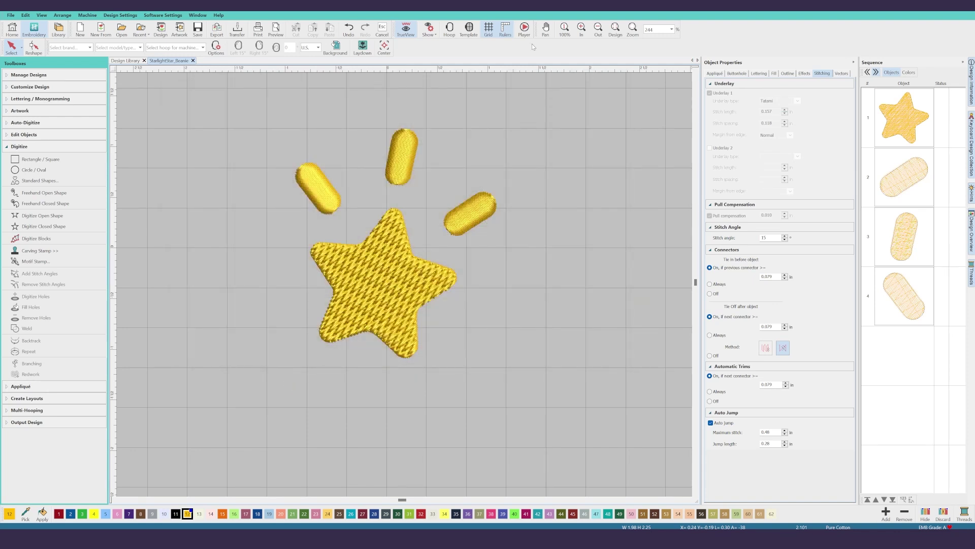